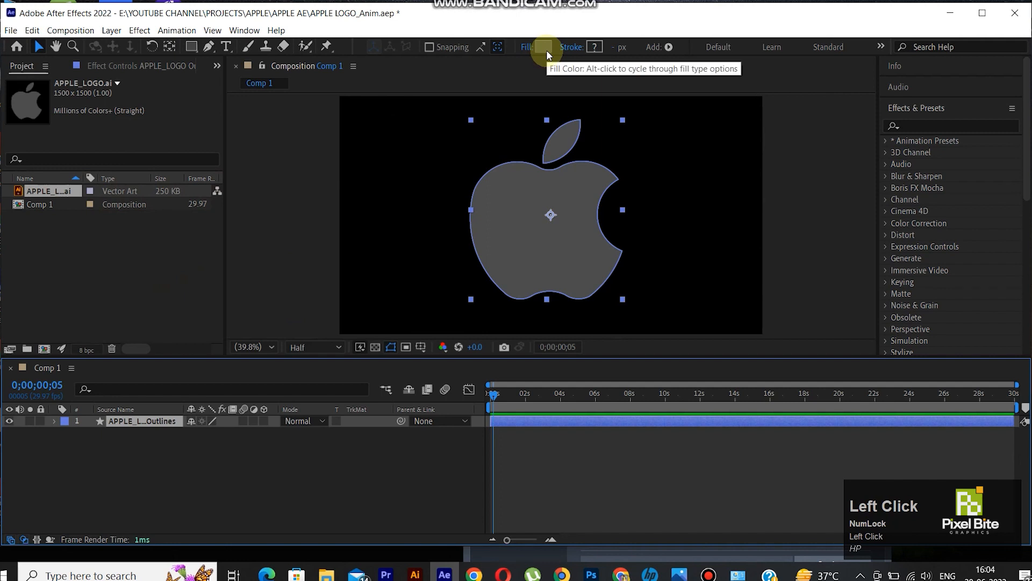
# - Remove the fill from the apple logo shape layer by setting its fill type to None
pyautogui.click(527, 47)
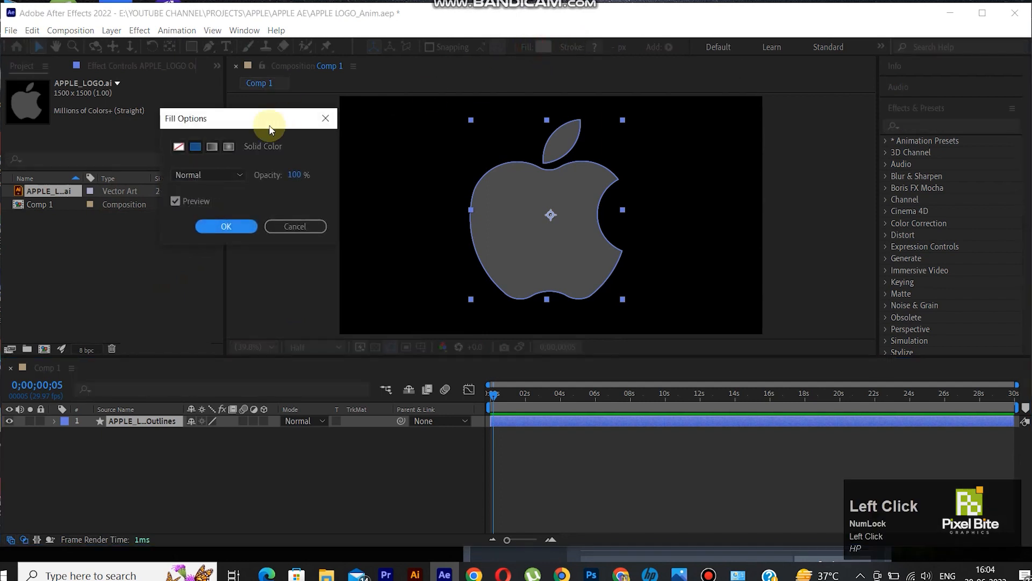
pyautogui.click(179, 146)
pyautogui.click(226, 225)
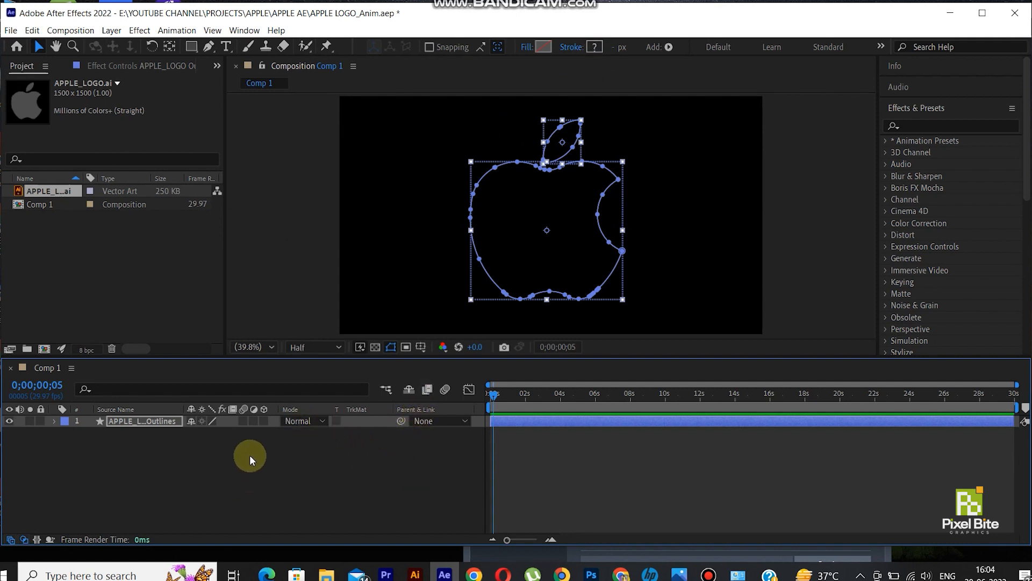
# - Expand the apple logo outlines layer and add a Stroke to its contents
pyautogui.click(55, 422)
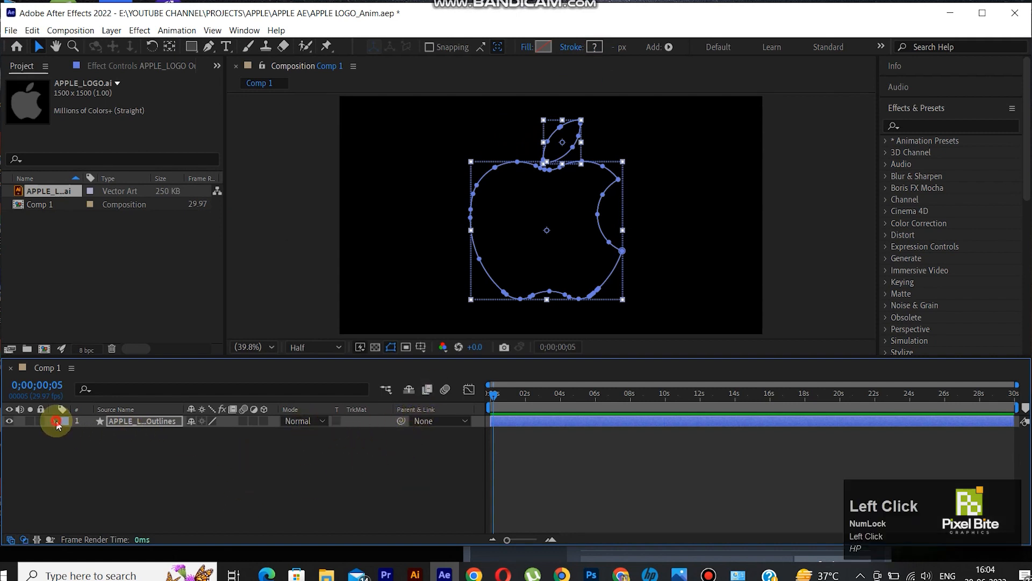
pyautogui.click(114, 421)
pyautogui.click(125, 425)
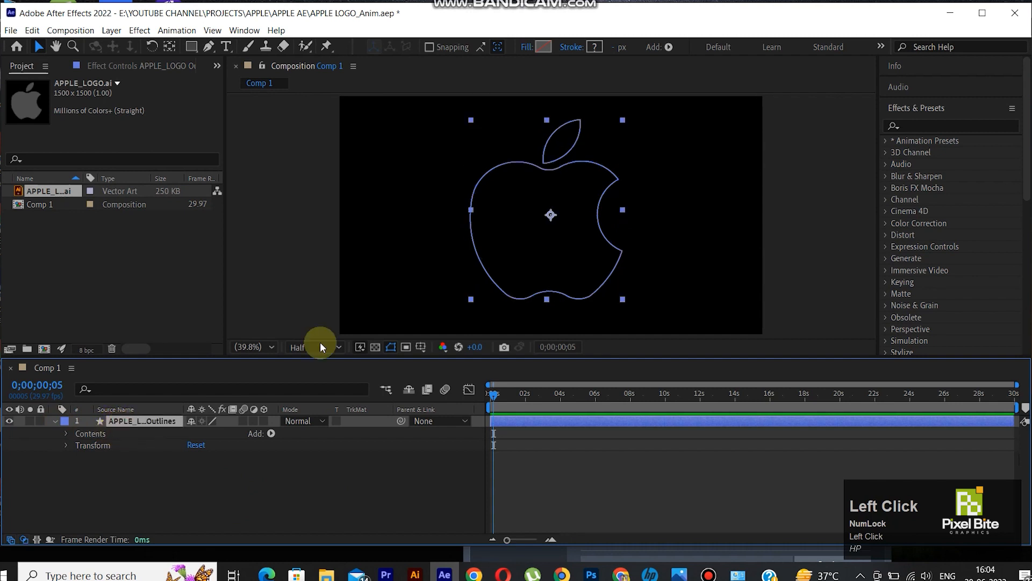
pyautogui.click(668, 48)
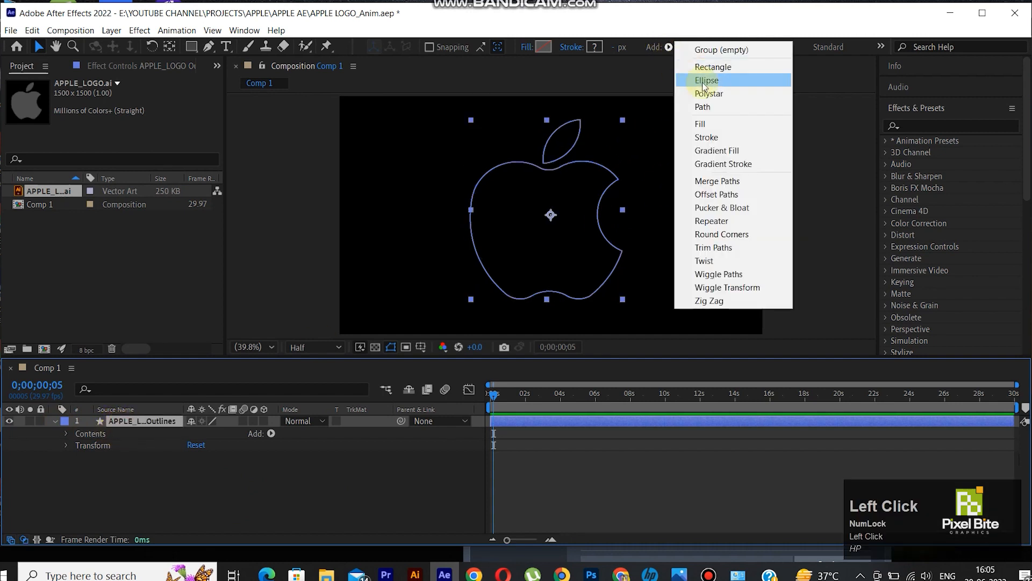
pyautogui.click(709, 135)
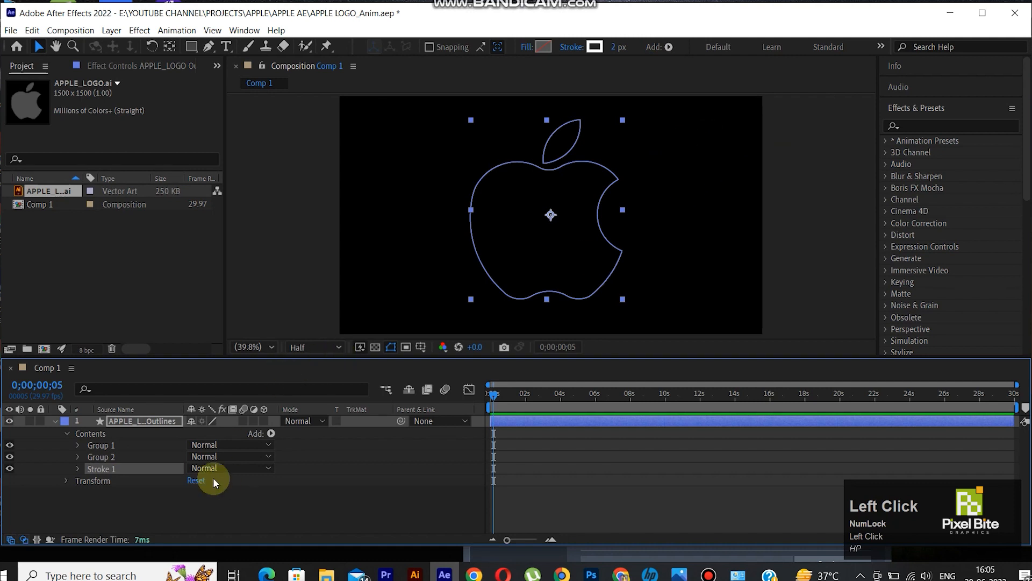
# - Set the logo's stroke width to 20 px and collapse the outlines layer
pyautogui.click(616, 47)
pyautogui.click(628, 64)
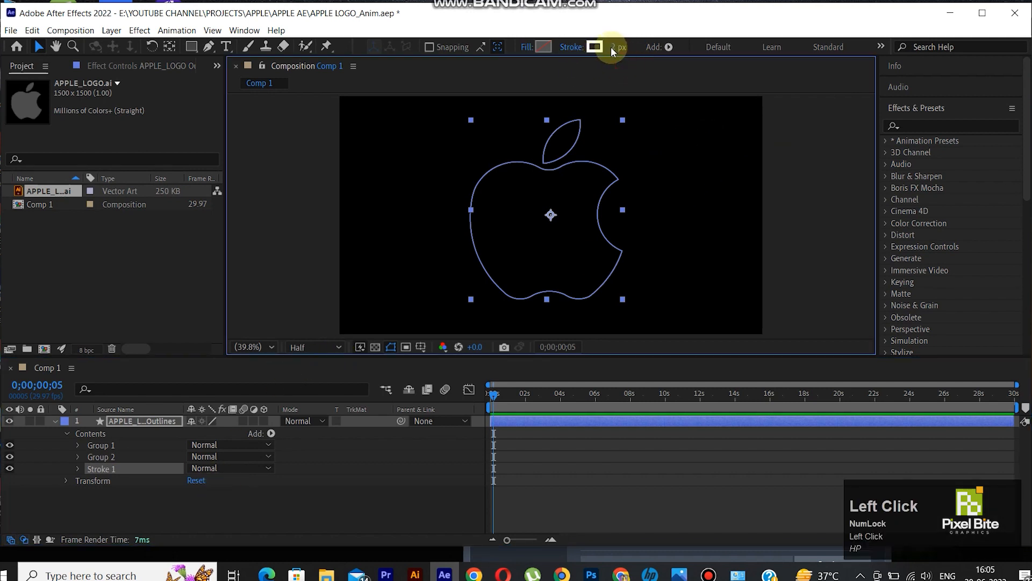
pyautogui.moveTo(617, 50); pyautogui.dragTo(630, 47)
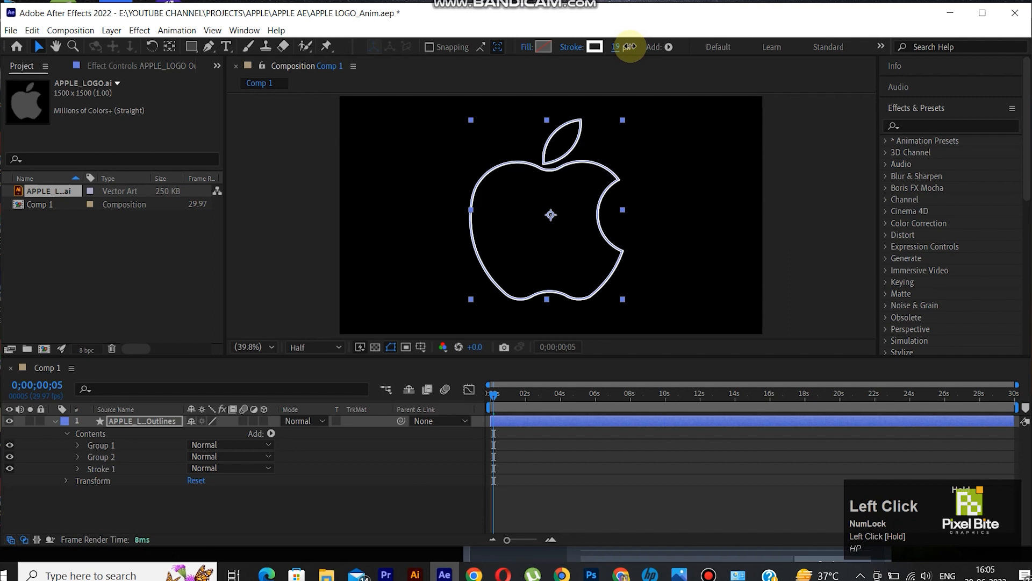
pyautogui.moveTo(630, 47); pyautogui.dragTo(622, 47)
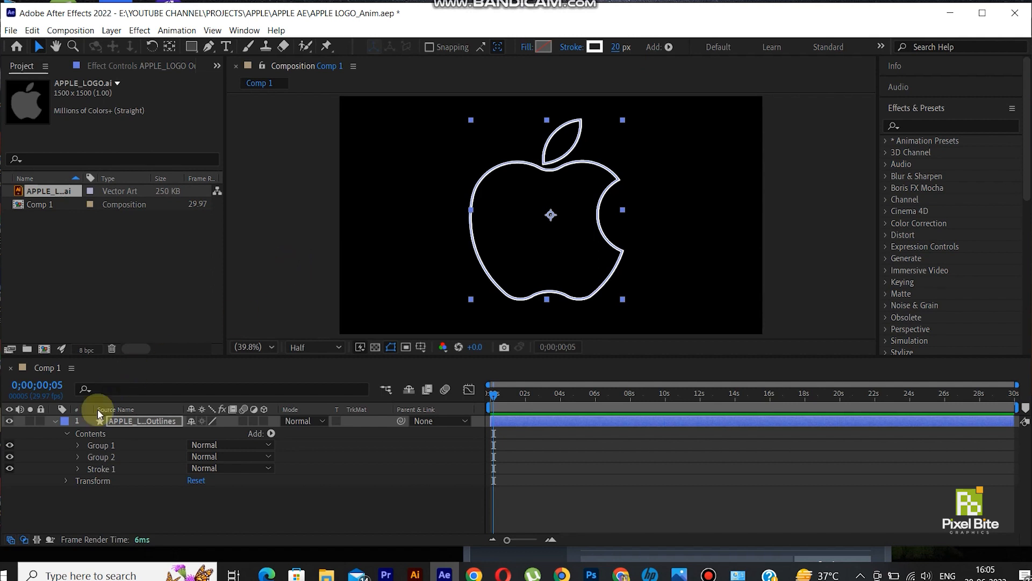
pyautogui.click(54, 420)
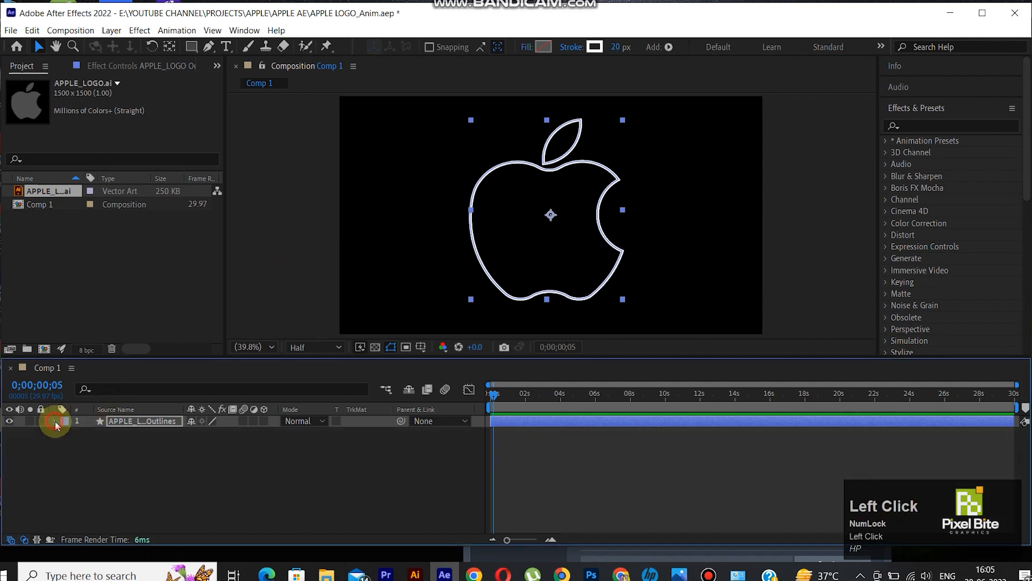
# - Import the COLOR PALLATTE image from the ASSETS folder into the project
pyautogui.click(118, 244)
pyautogui.click(118, 244)
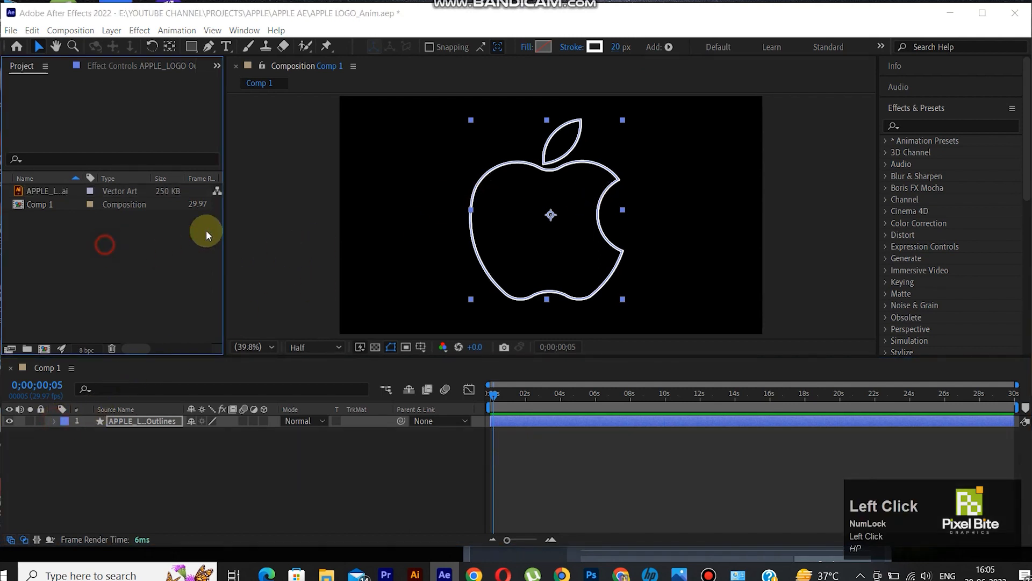
pyautogui.click(391, 192)
pyautogui.doubleClick(391, 192)
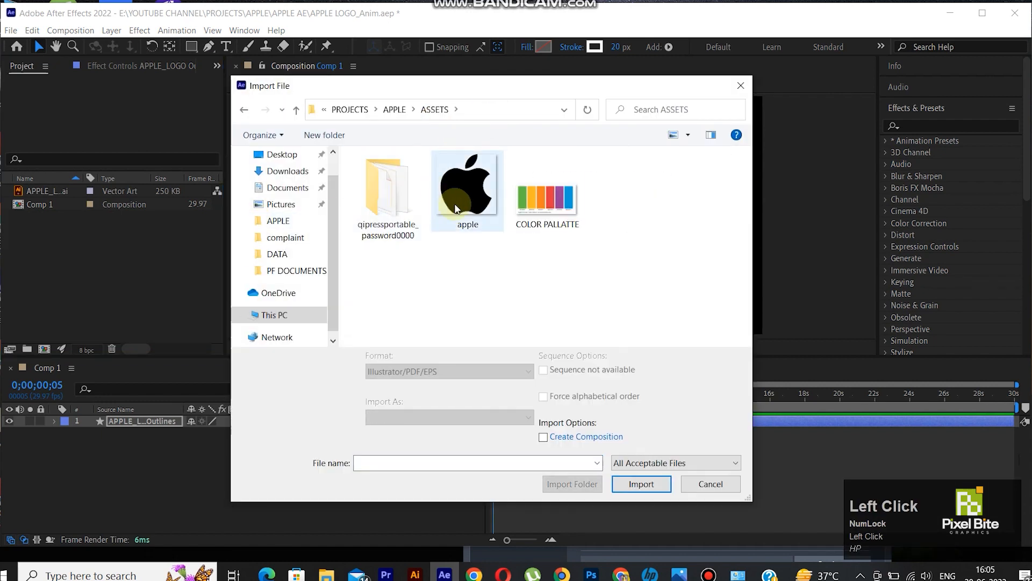
pyautogui.doubleClick(458, 230)
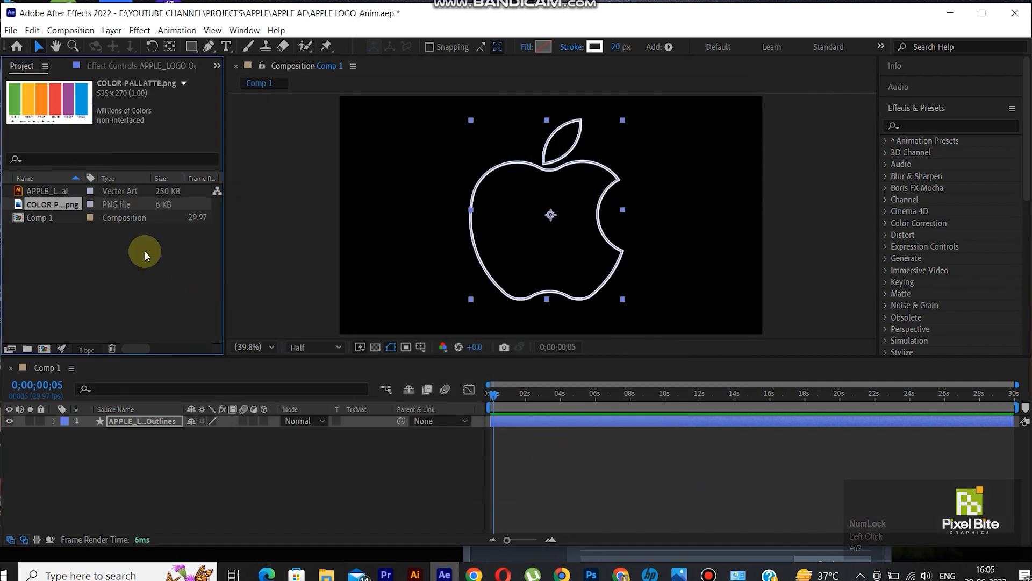
# - Place the colour palette image below the outlines layer, scale it to 72%, move it to the composition's upper-left corner and save the project
pyautogui.moveTo(76, 203); pyautogui.dragTo(114, 410)
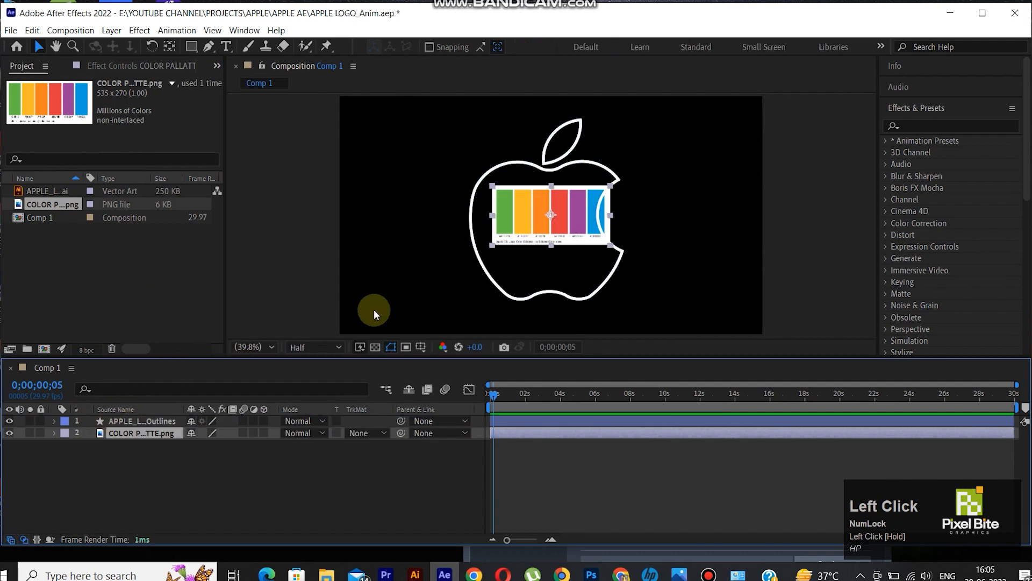
pyautogui.press('s')
pyautogui.moveTo(226, 445); pyautogui.dragTo(200, 445)
pyautogui.moveTo(574, 217); pyautogui.dragTo(421, 132)
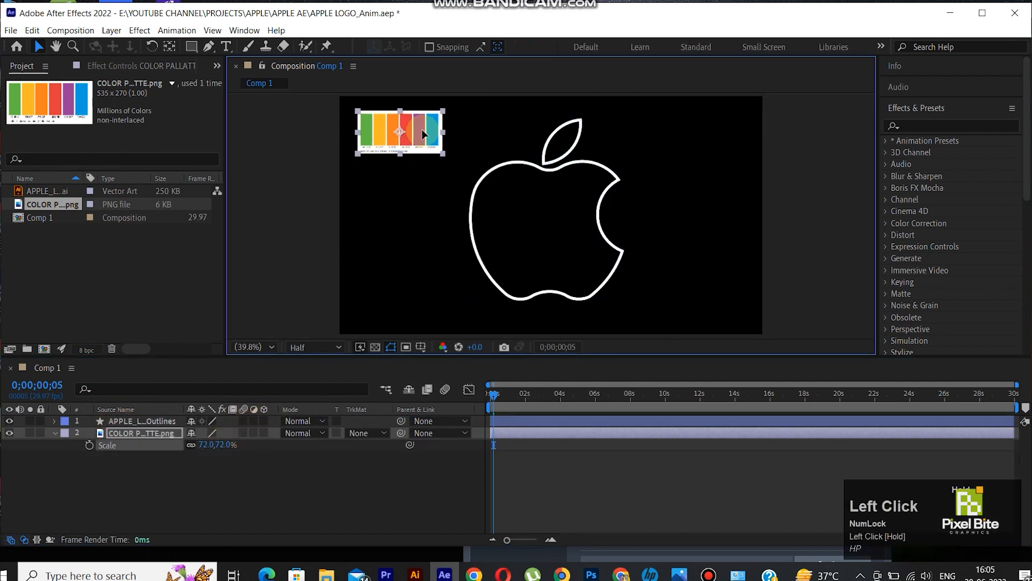
pyautogui.hotkey('ctrl', 's')
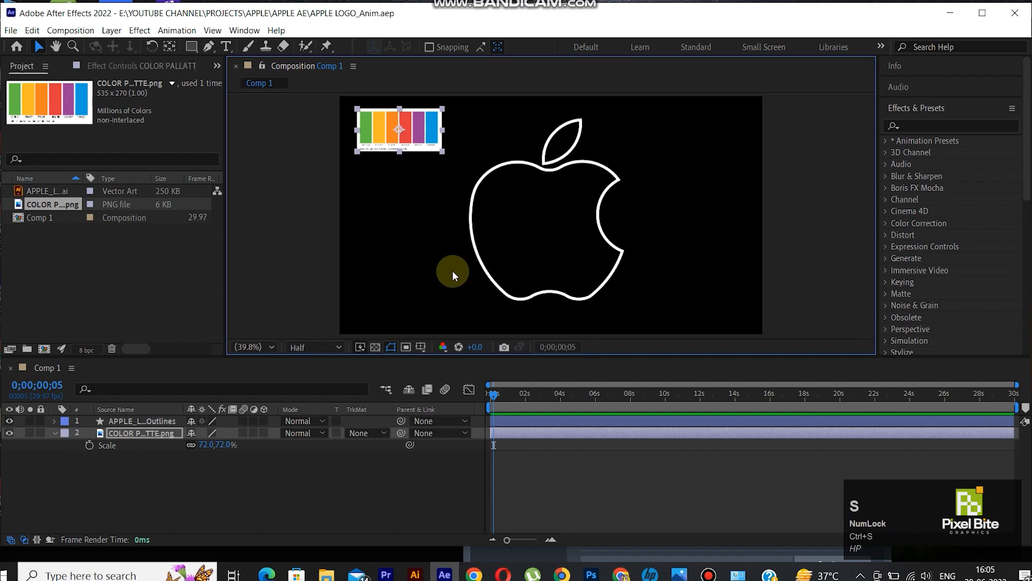
# - Open the logo stroke's linear gradient for editing and add four colour stops between its ends, the last three at about 41.5%, 58.2% and 78.5%
pyautogui.click(612, 173)
pyautogui.click(594, 47)
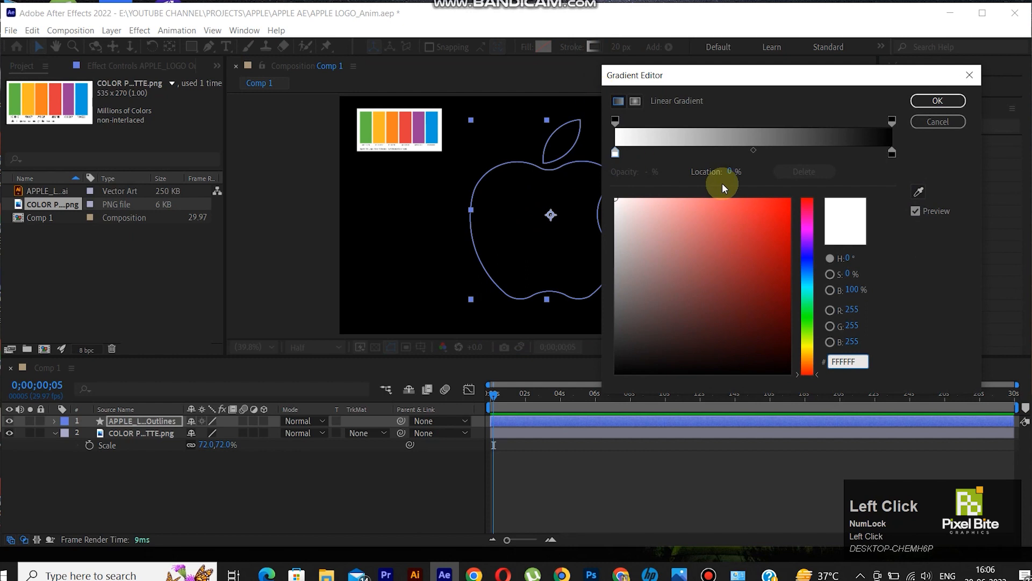
pyautogui.moveTo(656, 78); pyautogui.dragTo(675, 46)
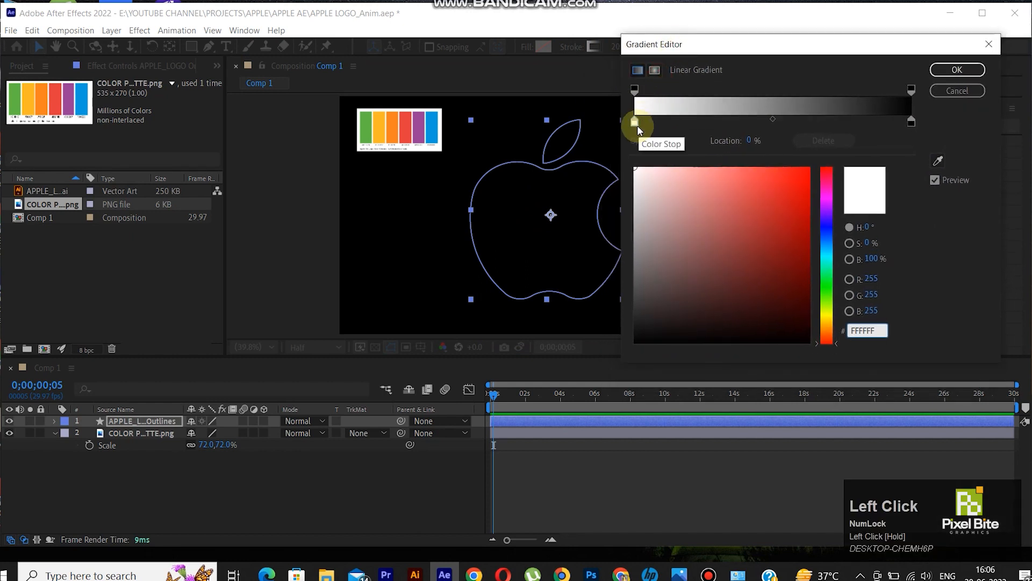
pyautogui.click(635, 123)
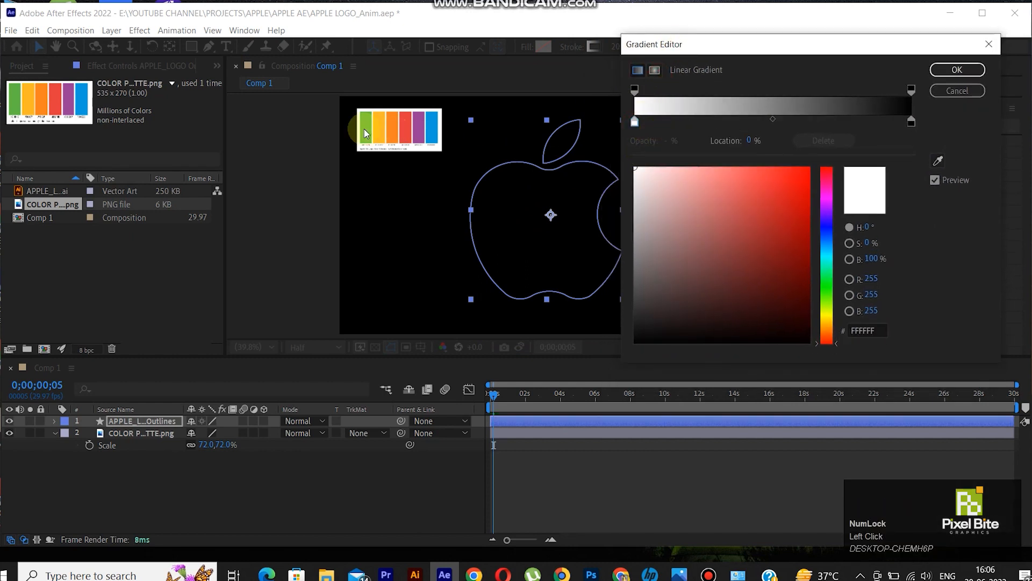
pyautogui.click(691, 123)
pyautogui.click(750, 123)
pyautogui.click(796, 124)
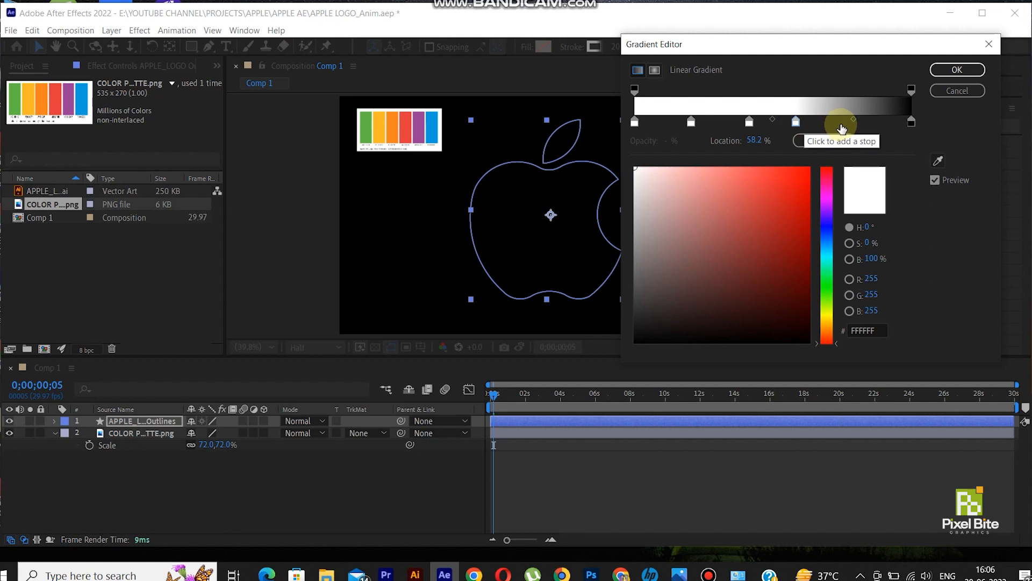
pyautogui.click(853, 124)
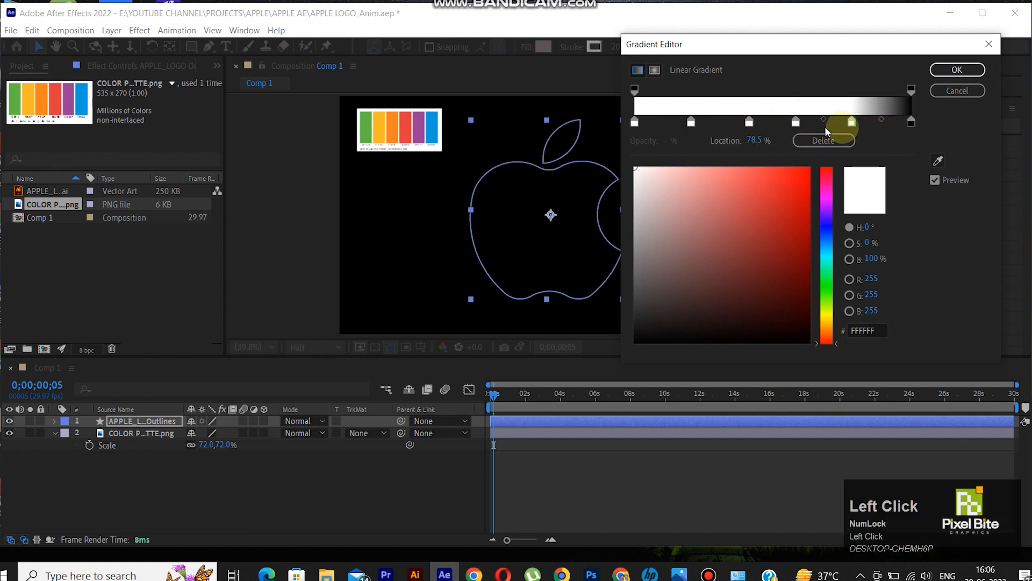
# - Colour the first three gradient stops green (61BB46), yellow and orange (F5821F) by sampling the palette image
pyautogui.click(634, 123)
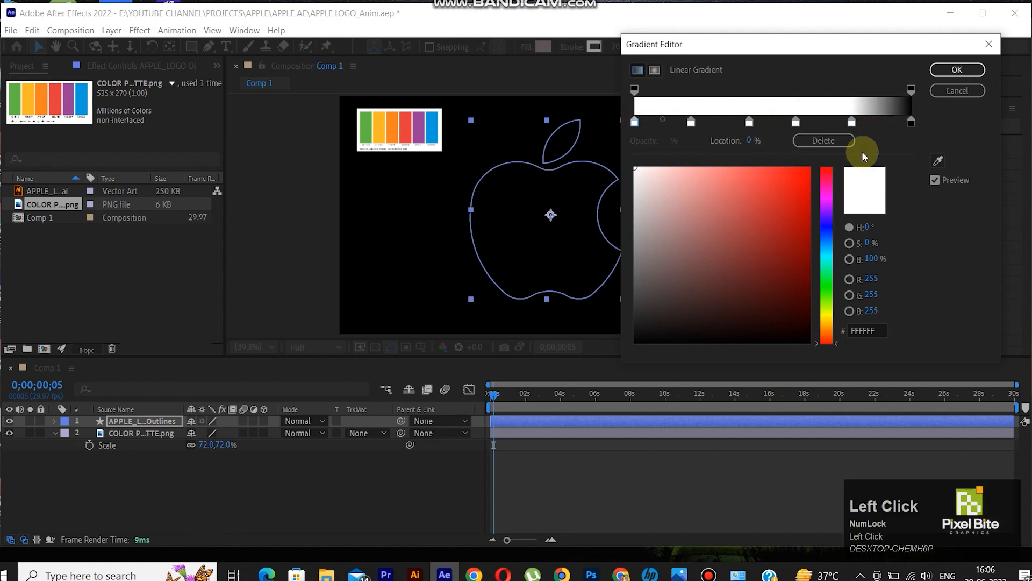
pyautogui.click(369, 115)
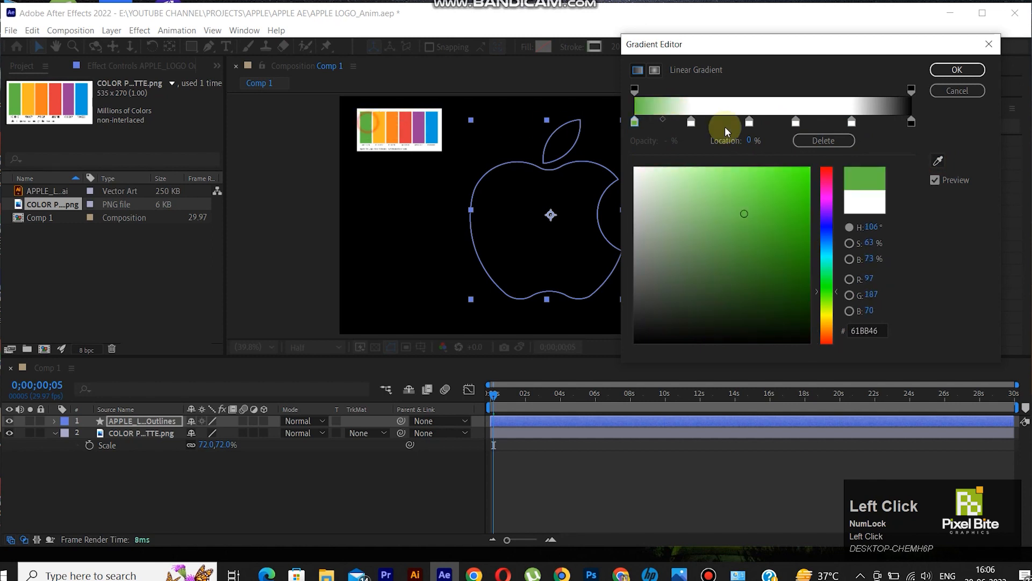
pyautogui.click(691, 124)
pyautogui.click(938, 160)
pyautogui.click(391, 116)
pyautogui.click(750, 122)
pyautogui.click(938, 160)
pyautogui.click(394, 125)
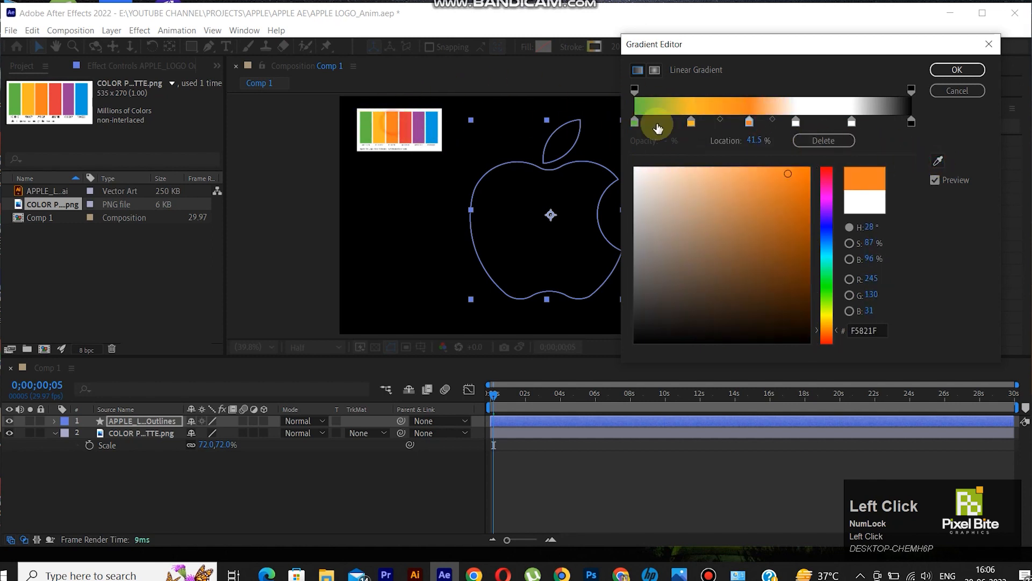
# - Colour the last three gradient stops red (E03A3E), purple and blue by sampling the palette image
pyautogui.click(797, 122)
pyautogui.click(938, 162)
pyautogui.click(406, 123)
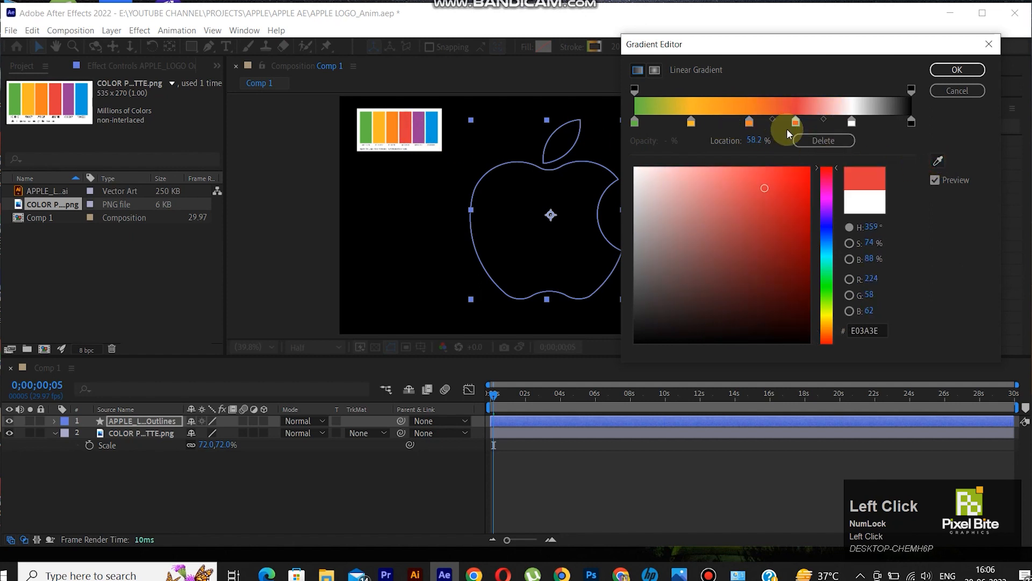
pyautogui.click(853, 122)
pyautogui.click(938, 160)
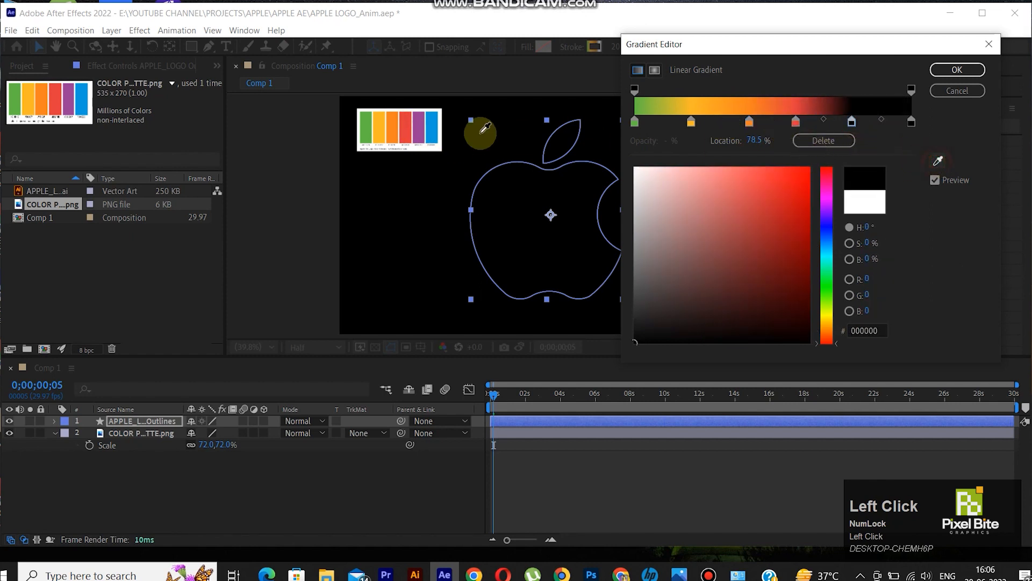
pyautogui.click(421, 127)
pyautogui.click(912, 122)
pyautogui.click(938, 160)
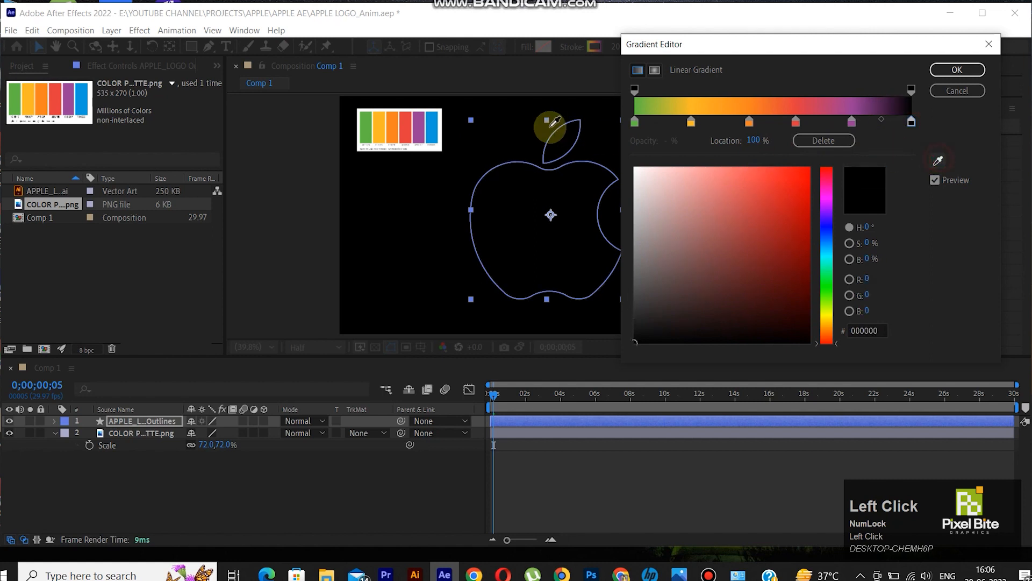
pyautogui.click(433, 127)
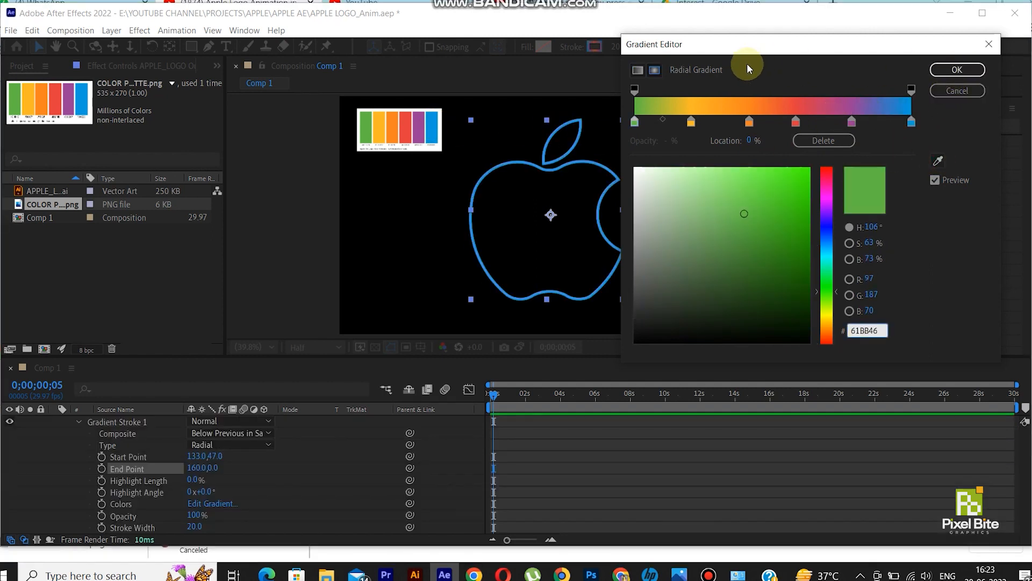
# - Make the stroke gradient linear, set its start point to 15, 894 and end point to 487, 239, and save the project
pyautogui.click(639, 67)
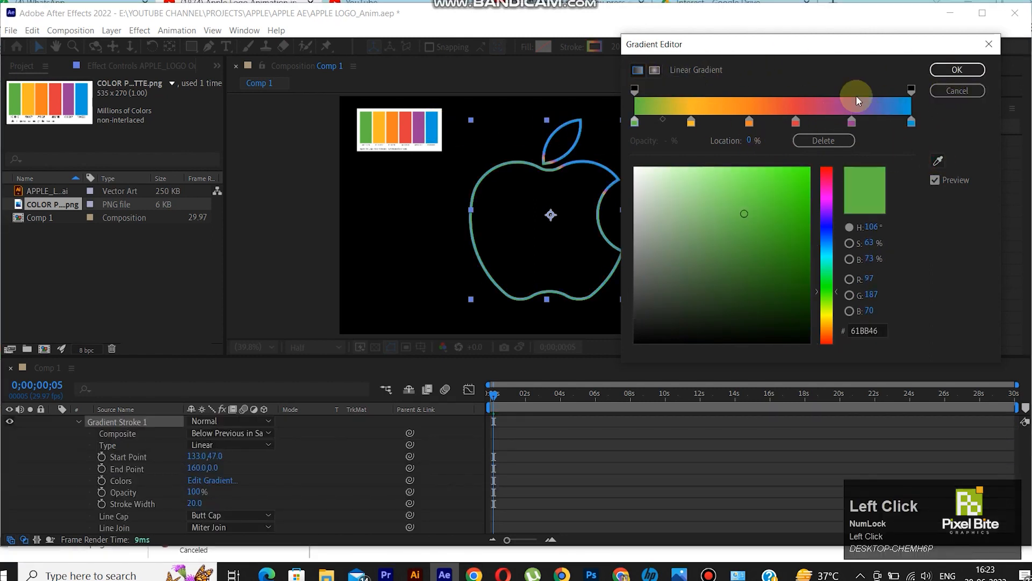
pyautogui.click(956, 71)
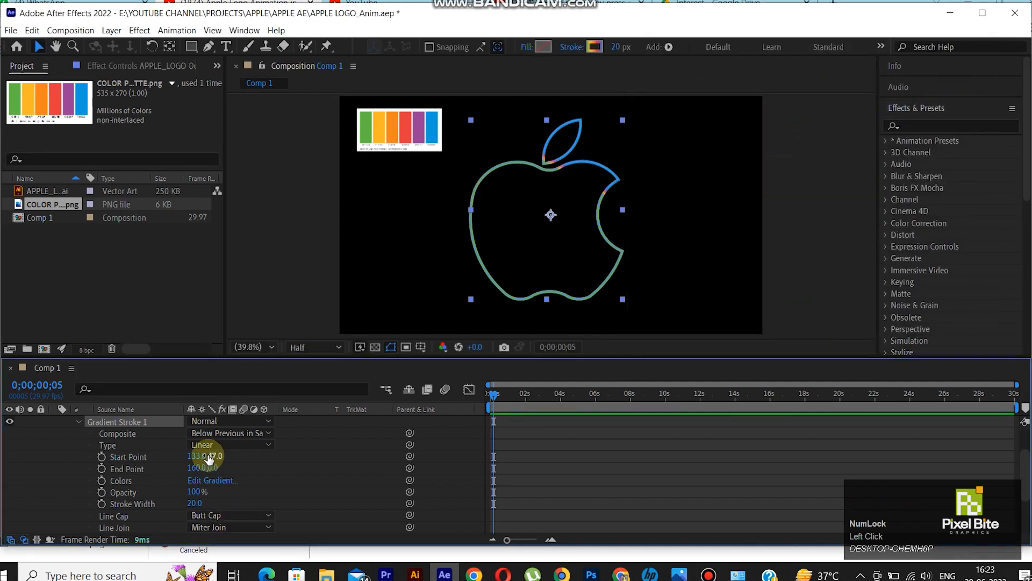
pyautogui.moveTo(195, 456)
pyautogui.mouseDown()
pyautogui.moveTo(250, 457)
pyautogui.moveTo(156, 473)
pyautogui.moveTo(294, 460)
pyautogui.moveTo(345, 467)
pyautogui.moveTo(188, 459)
pyautogui.moveTo(215, 467)
pyautogui.moveTo(42, 507)
pyautogui.moveTo(329, 437)
pyautogui.moveTo(234, 456)
pyautogui.moveTo(320, 435)
pyautogui.moveTo(205, 451)
pyautogui.moveTo(472, 427)
pyautogui.moveTo(463, 414)
pyautogui.mouseUp()
pyautogui.moveTo(195, 467); pyautogui.dragTo(360, 481)
pyautogui.moveTo(213, 467); pyautogui.dragTo(466, 450)
pyautogui.moveTo(213, 456); pyautogui.dragTo(257, 457)
pyautogui.hotkey('ctrl', 's')
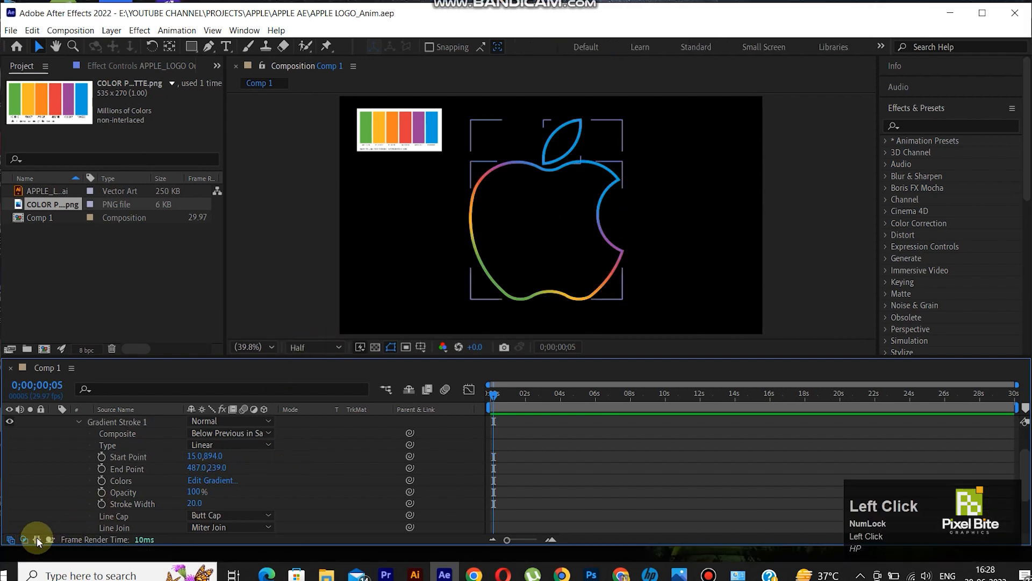
# - Add Trim Paths to the contents of the apple logo outlines layer
pyautogui.click(103, 445)
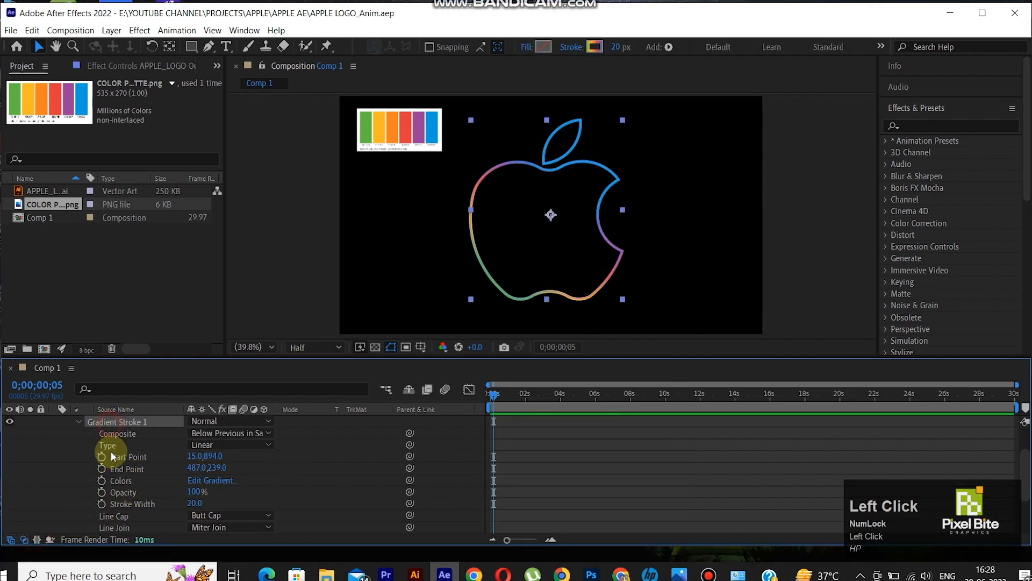
pyautogui.scroll(2, 292, 483)
pyautogui.click(54, 421)
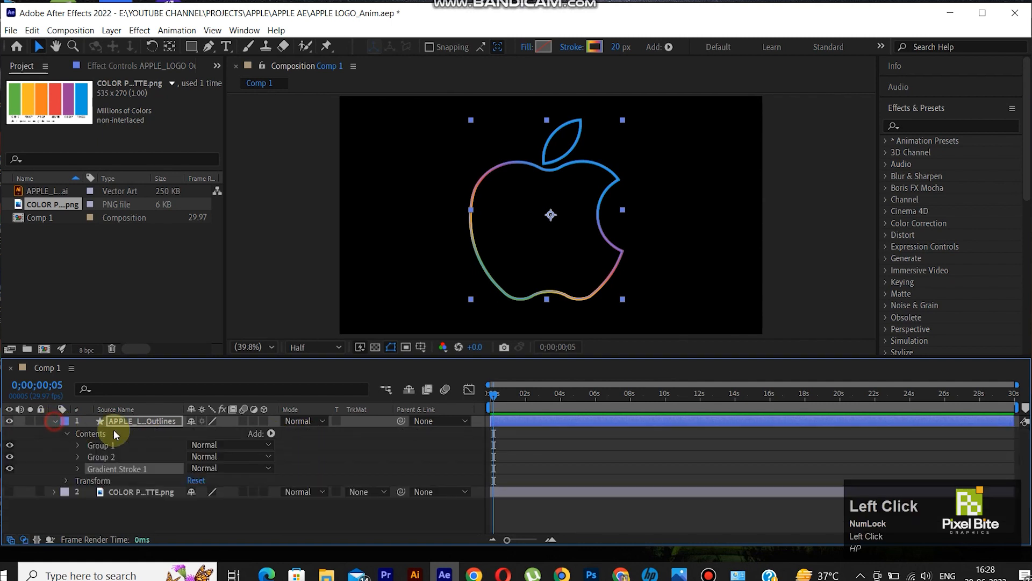
pyautogui.click(271, 434)
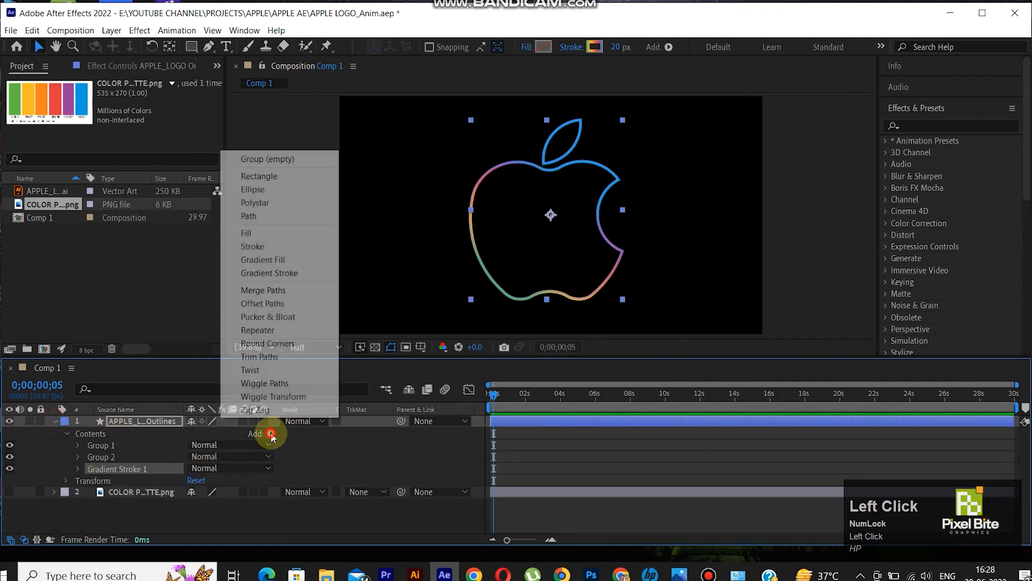
pyautogui.click(263, 357)
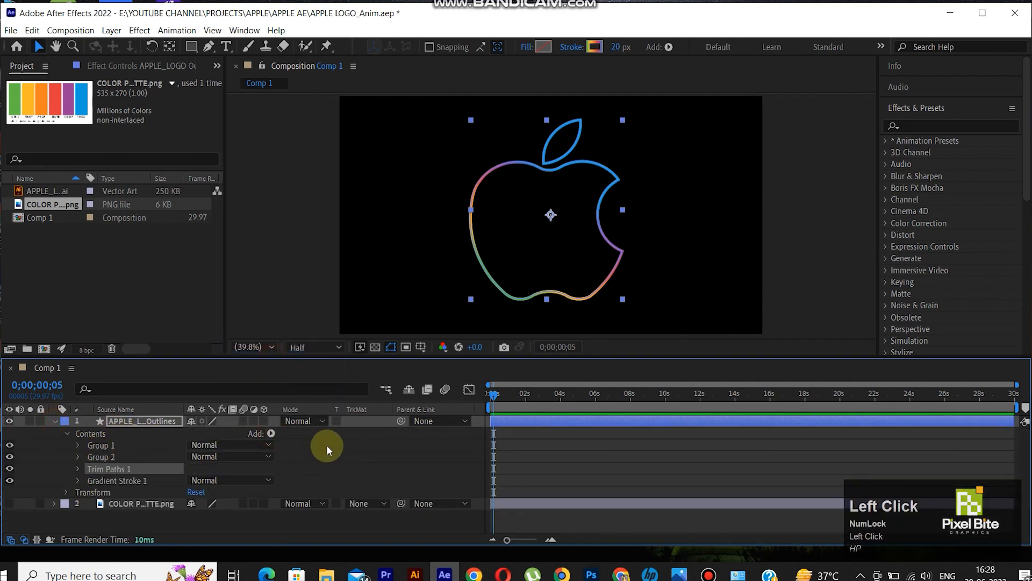
# - Set initial keyframes for the Trim Paths Start at 0% and End at 100% at 0;00;00;05
pyautogui.click(78, 469)
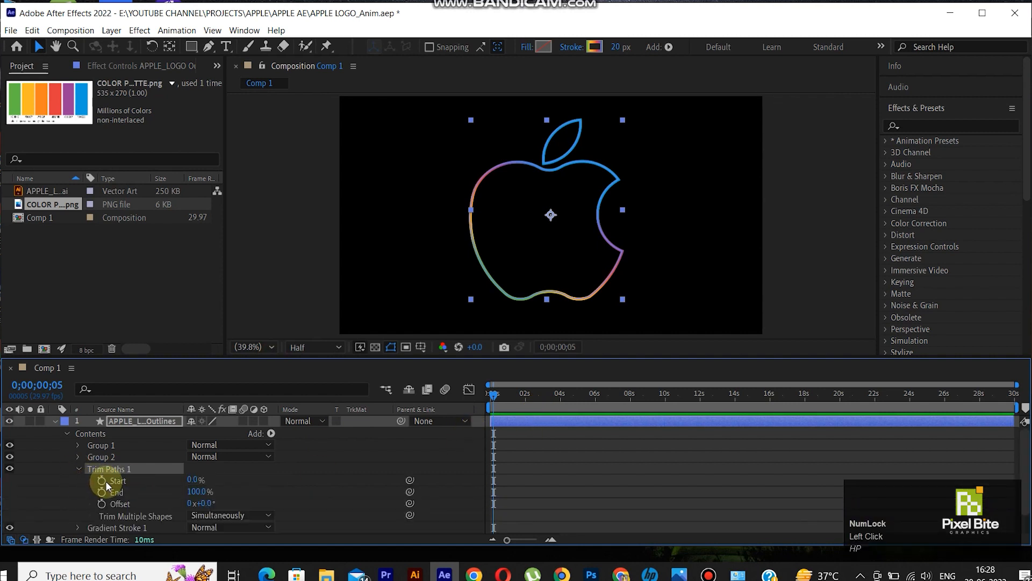
pyautogui.click(101, 480)
pyautogui.click(101, 492)
# - Keyframe the Trim Paths Start to 100% and End to 0% at 0;00;09;27
pyautogui.moveTo(500, 398); pyautogui.dragTo(661, 401)
pyautogui.click(195, 473)
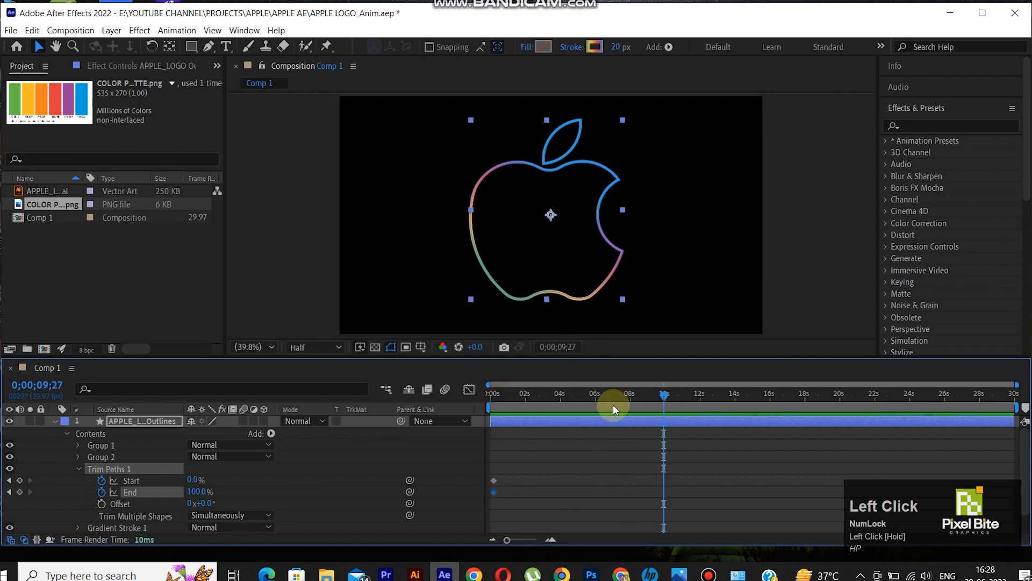
pyautogui.write('100')
pyautogui.press('Return')
pyautogui.click(217, 489)
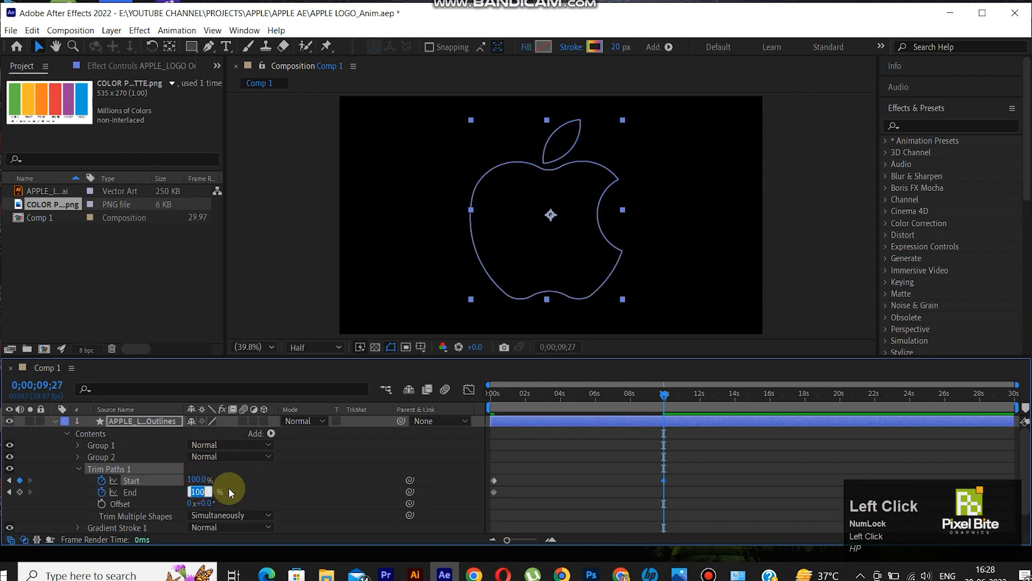
pyautogui.write('0')
pyautogui.press('Return')
# - Preview the trim animation from the beginning, save the project, and return to the first frame
pyautogui.moveTo(665, 396); pyautogui.dragTo(457, 409)
pyautogui.press('space')
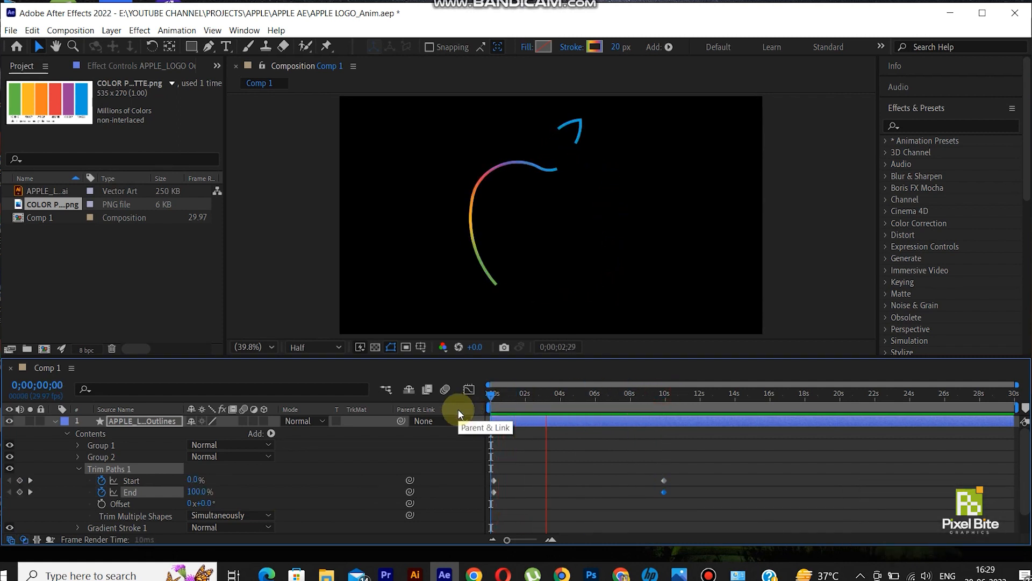
pyautogui.press('space')
pyautogui.hotkey('ctrl', 's')
pyautogui.moveTo(525, 385)
pyautogui.mouseDown()
pyautogui.moveTo(558, 392)
pyautogui.moveTo(502, 395)
pyautogui.moveTo(597, 407)
pyautogui.moveTo(482, 411)
pyautogui.mouseUp()
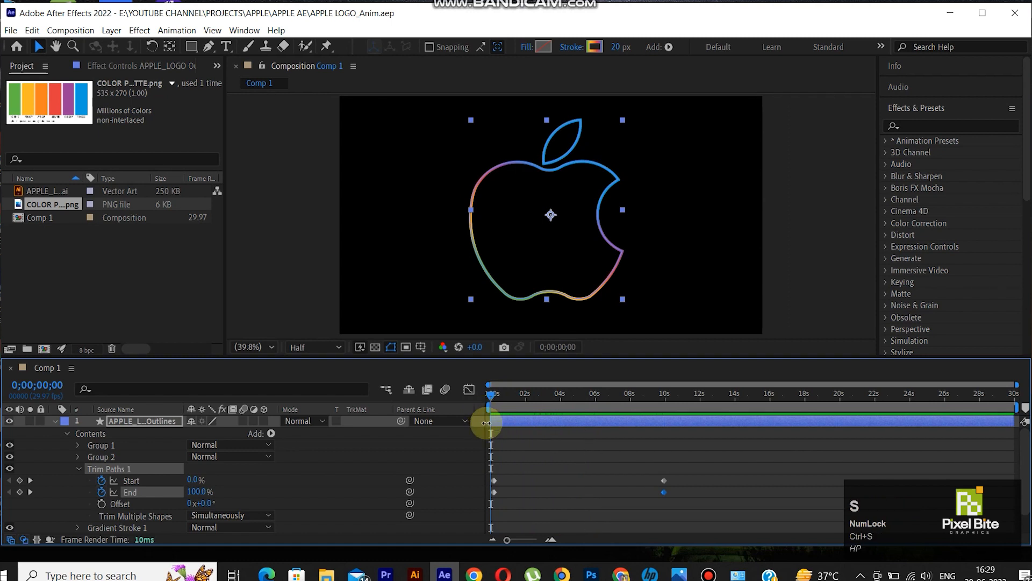
# - Apply Easy Ease to all four Trim Paths Start and End keyframes
pyautogui.click(669, 495)
pyautogui.moveTo(700, 503); pyautogui.dragTo(486, 466)
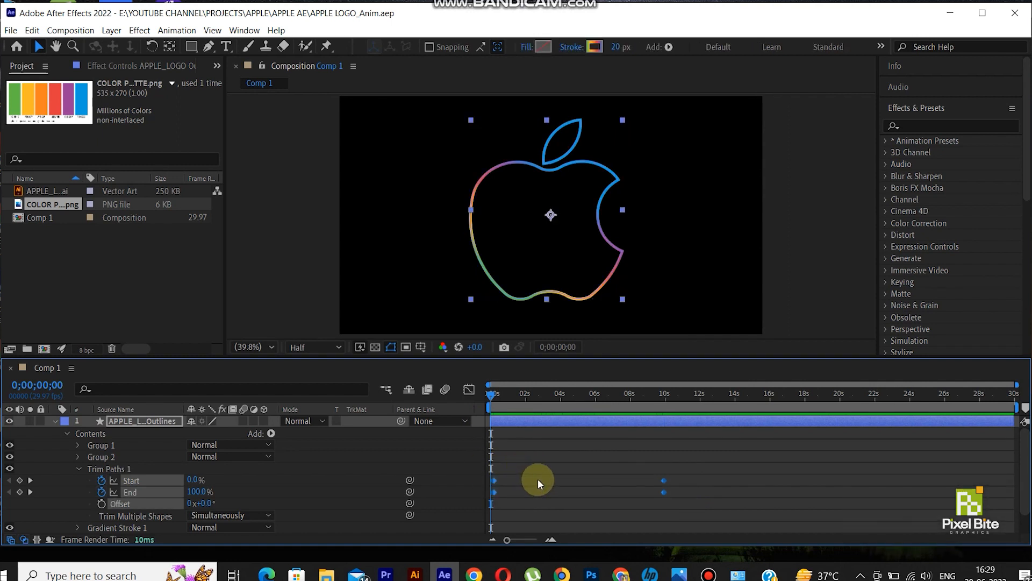
pyautogui.press('F9')
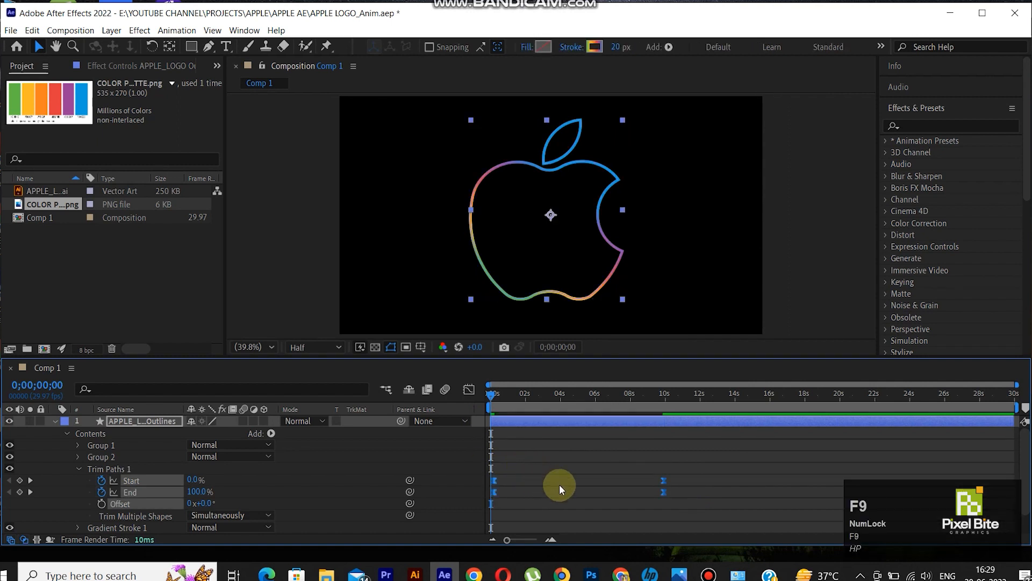
# - Reshape the Trim Paths End speed curve in the Graph Editor to peak at about 4 seconds, then preview and save
pyautogui.click(469, 389)
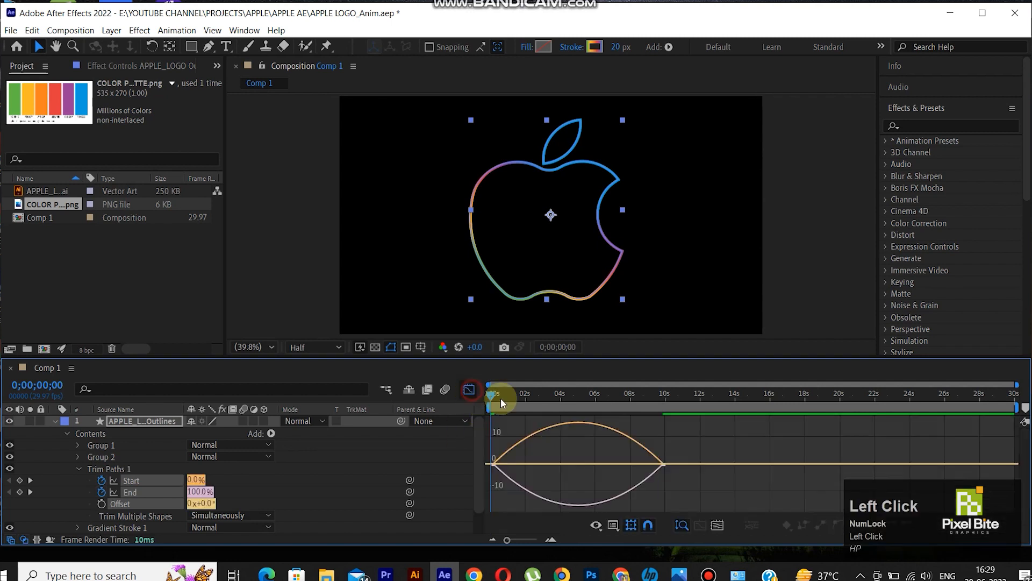
pyautogui.click(665, 464)
pyautogui.moveTo(634, 463); pyautogui.dragTo(611, 463)
pyautogui.moveTo(521, 463); pyautogui.dragTo(540, 459)
pyautogui.moveTo(611, 457); pyautogui.dragTo(598, 456)
pyautogui.press('space')
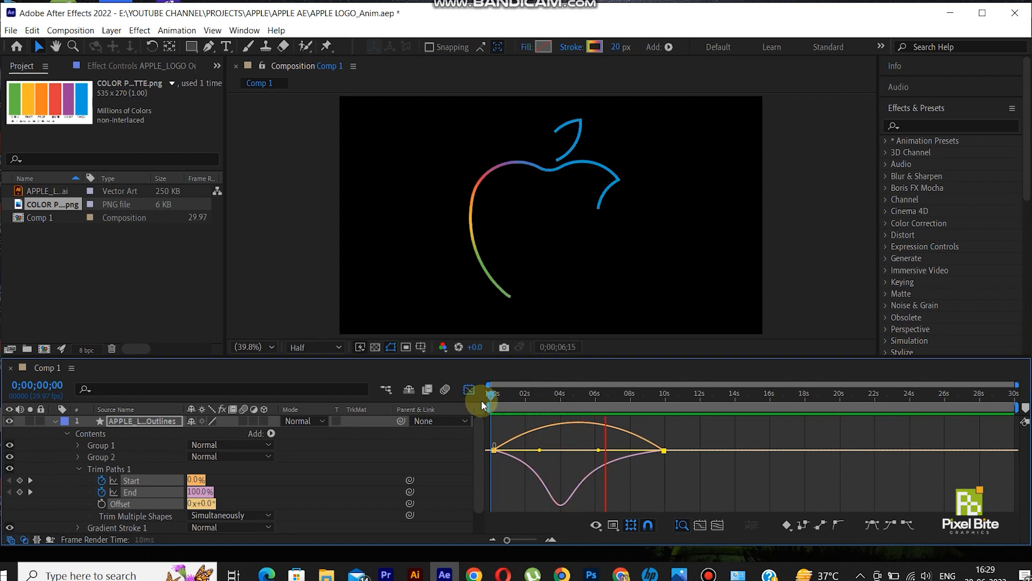
pyautogui.press('space')
pyautogui.hotkey('ctrl', 's')
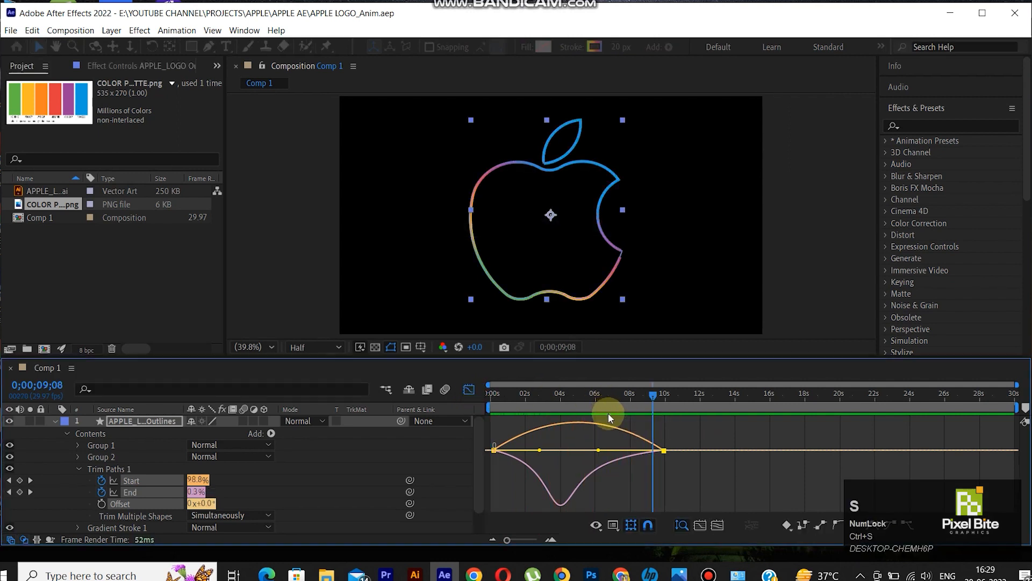
# - Shift the End speed curve's peak to about 4.5 seconds, leave the Graph Editor, and save the project at the first frame
pyautogui.moveTo(539, 450); pyautogui.dragTo(547, 451)
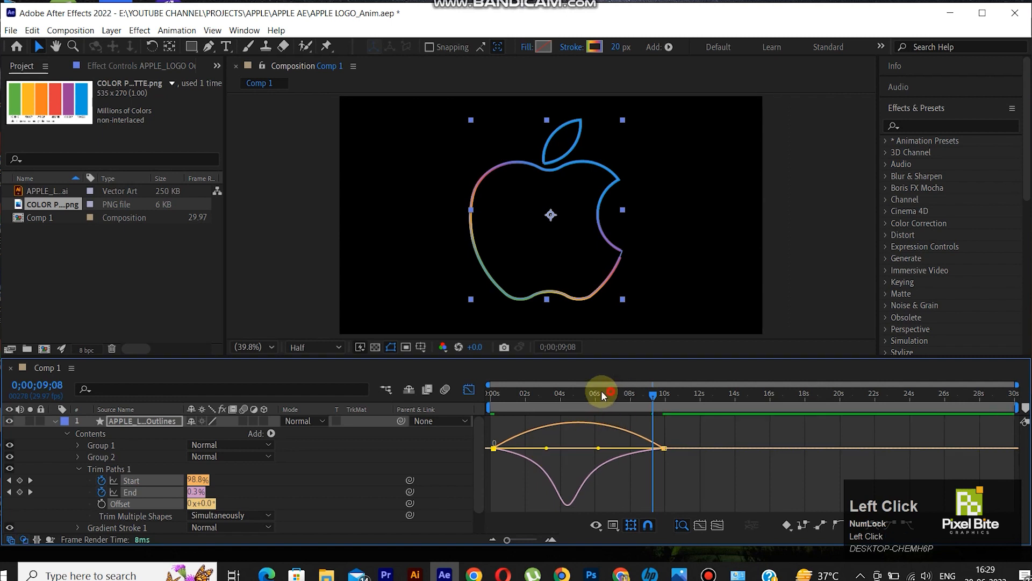
pyautogui.moveTo(602, 395); pyautogui.dragTo(570, 396)
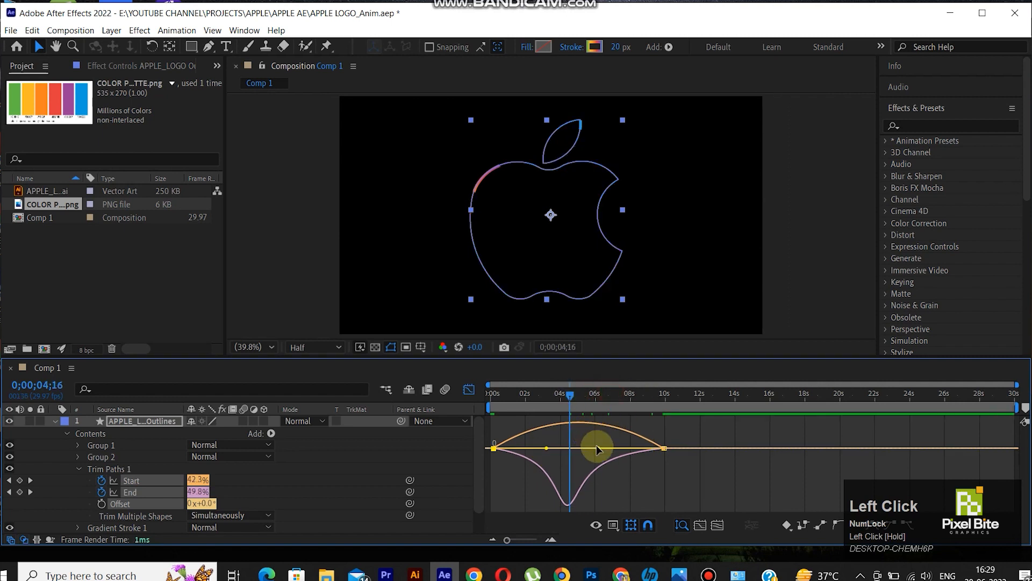
pyautogui.click(134, 480)
pyautogui.moveTo(598, 447); pyautogui.dragTo(597, 448)
pyautogui.click(463, 391)
pyautogui.moveTo(564, 395); pyautogui.dragTo(480, 409)
pyautogui.hotkey('ctrl', 's')
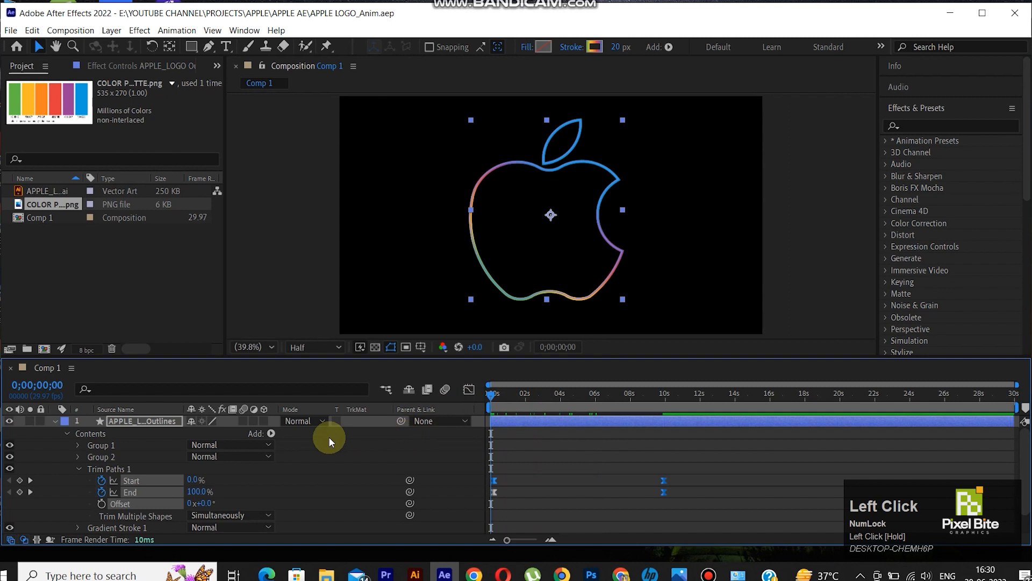
# - Taper the gradient stroke with a Start Length of 84% and an End Length of 98%
pyautogui.scroll(-1, 79, 483)
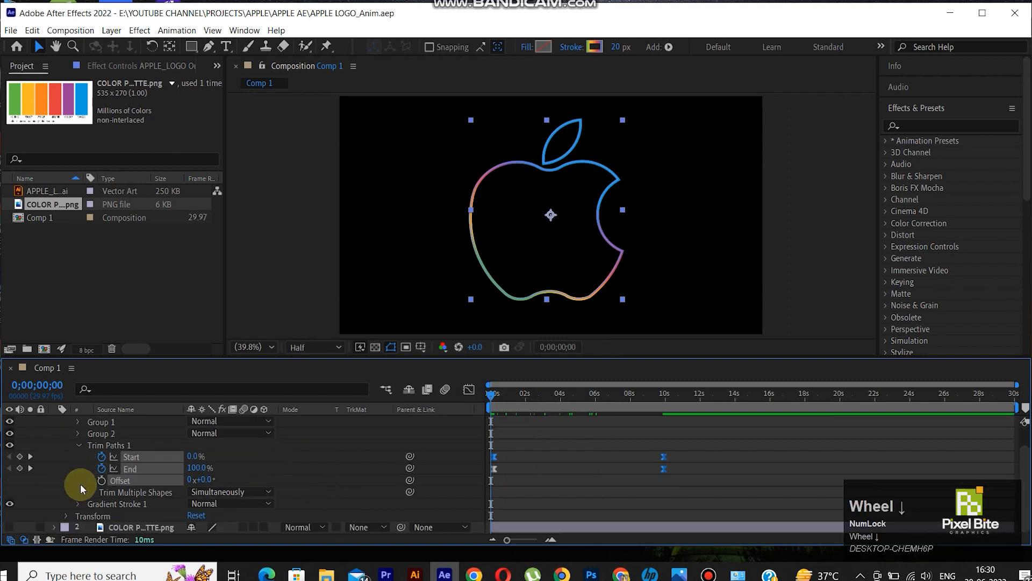
pyautogui.click(79, 504)
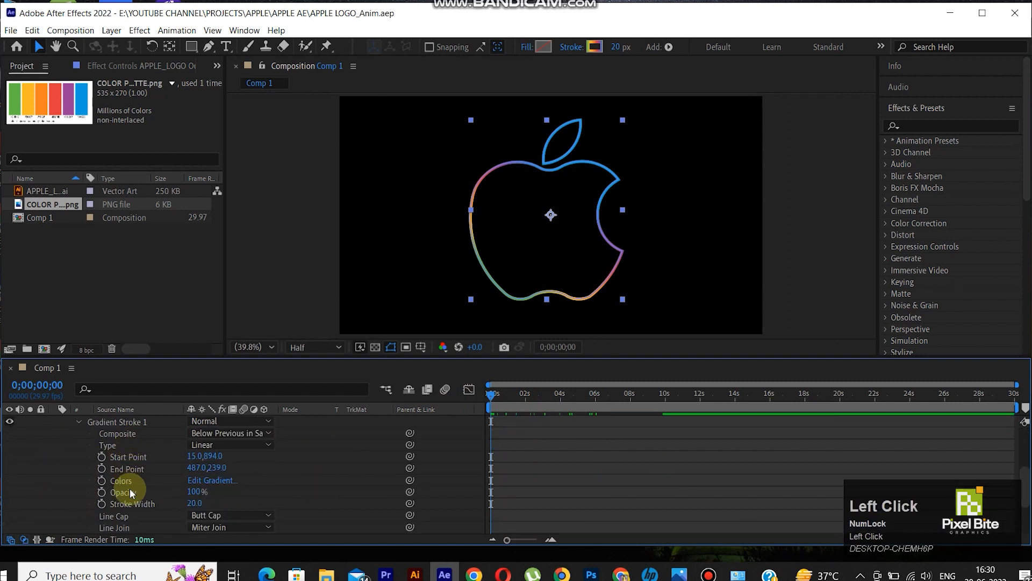
pyautogui.scroll(-3, 129, 505)
pyautogui.click(90, 496)
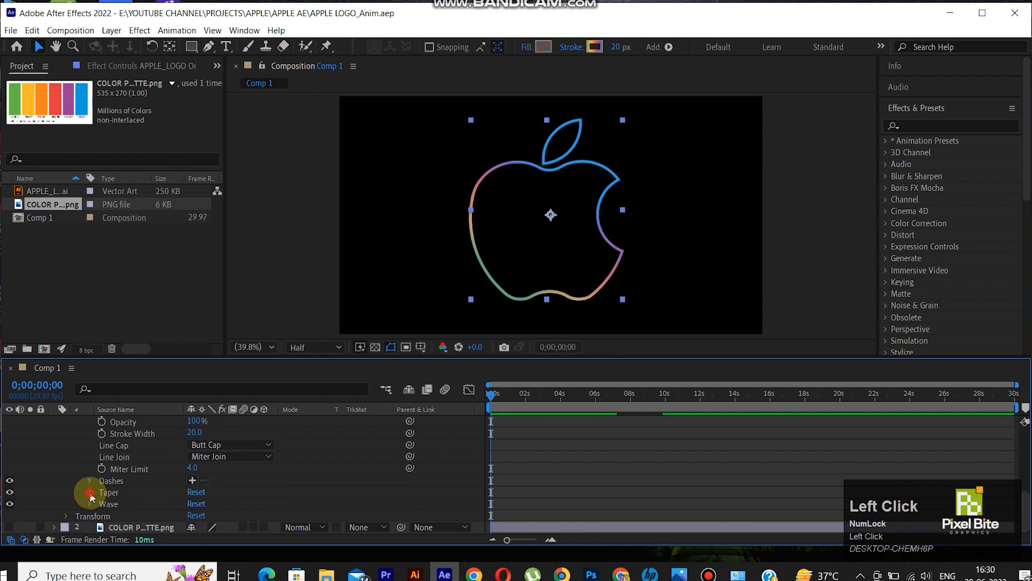
pyautogui.moveTo(196, 468); pyautogui.dragTo(257, 479)
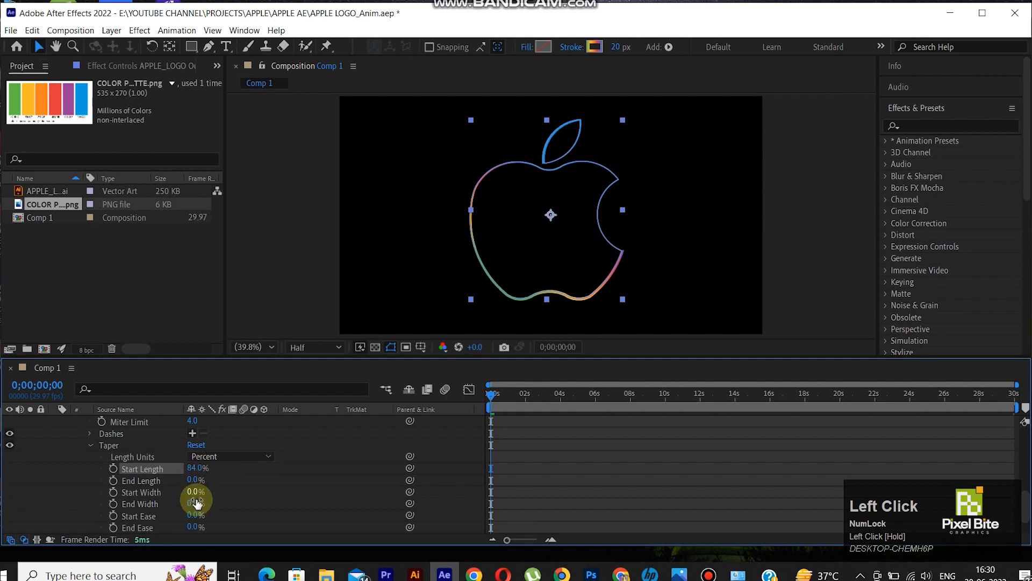
pyautogui.moveTo(192, 479); pyautogui.dragTo(258, 485)
pyautogui.moveTo(269, 487); pyautogui.dragTo(279, 487)
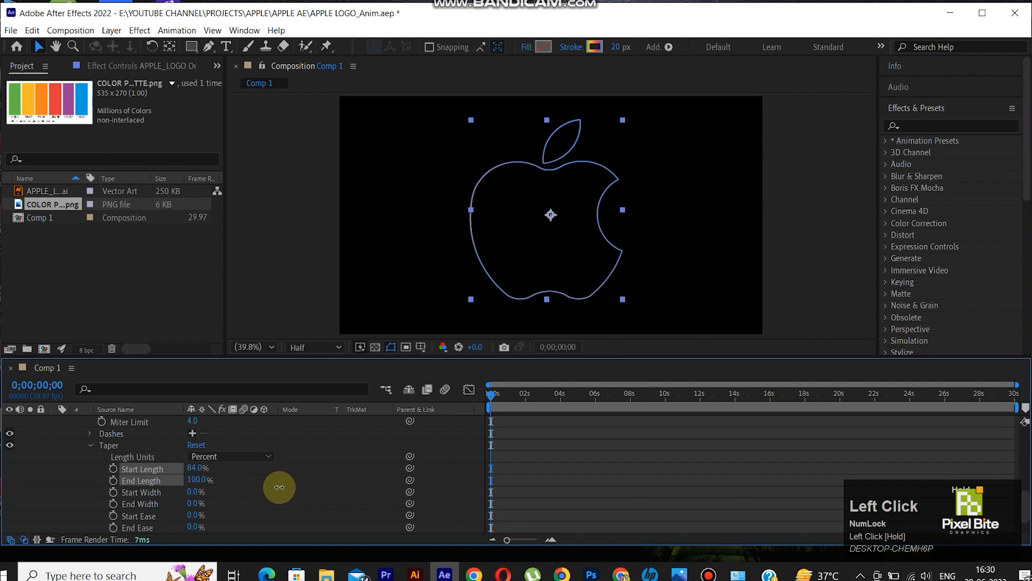
pyautogui.click(199, 479)
pyautogui.press('Return')
# - Preview the animation with the tapered stroke from the beginning
pyautogui.click(447, 392)
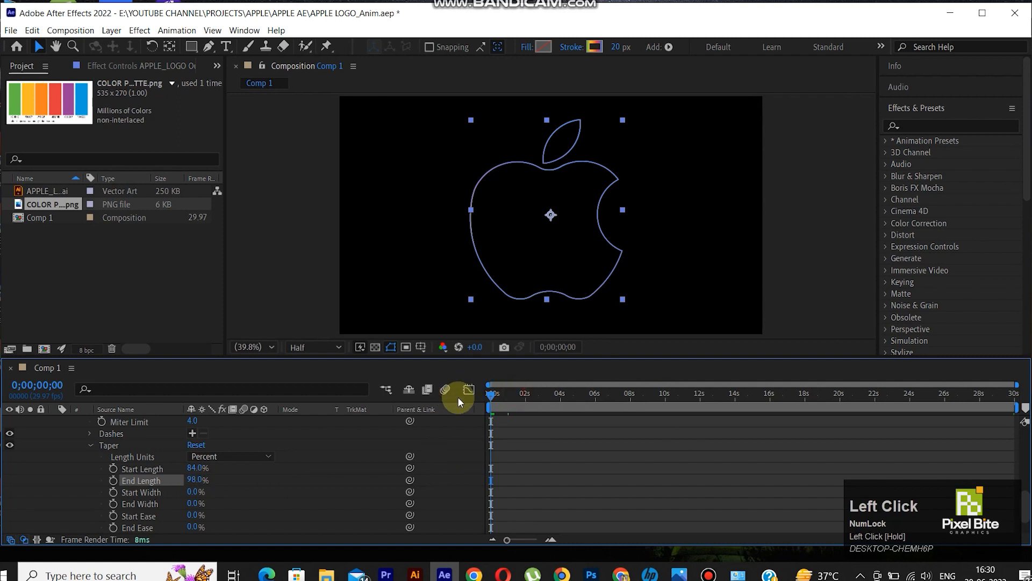
pyautogui.press('space')
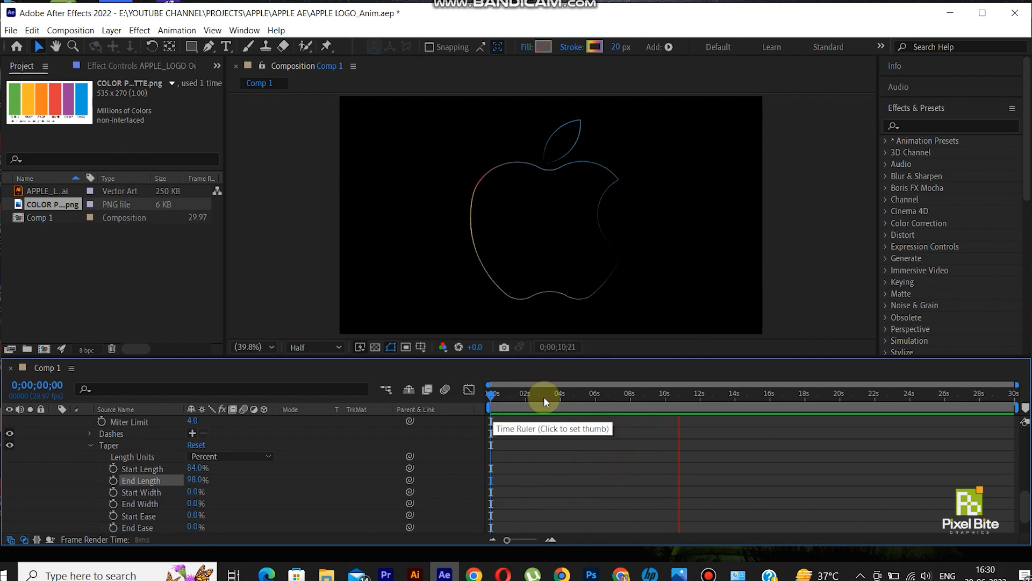
pyautogui.click(560, 397)
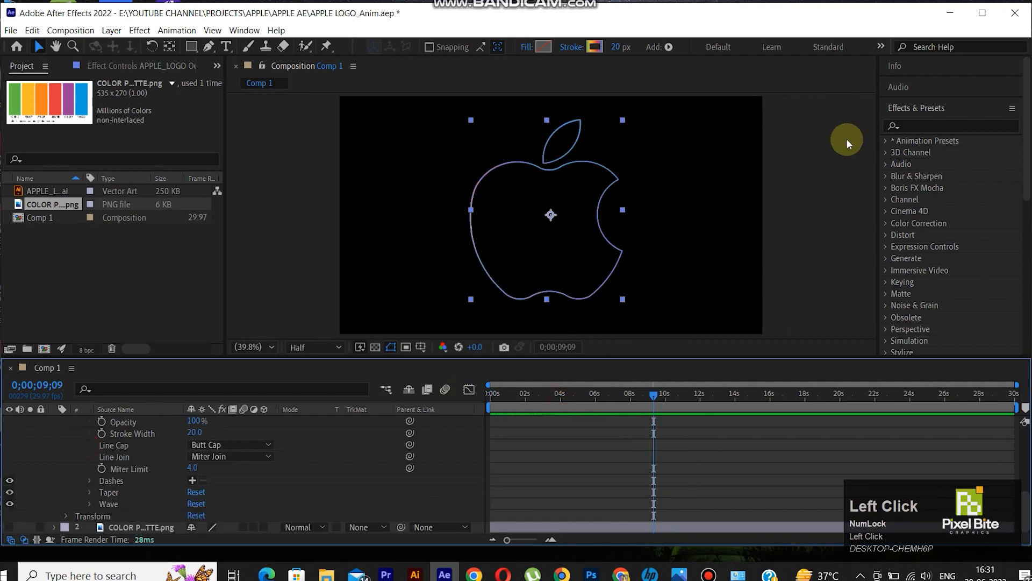
# - Find the Stylize Glow effect and apply it to the apple logo outlines layer
pyautogui.click(922, 125)
pyautogui.write('glow')
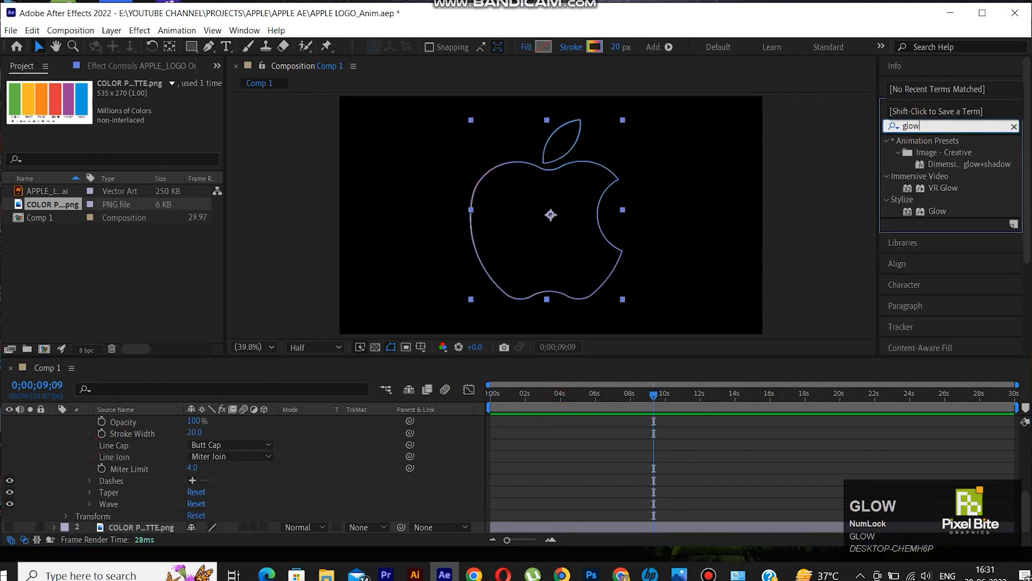
pyautogui.click(936, 211)
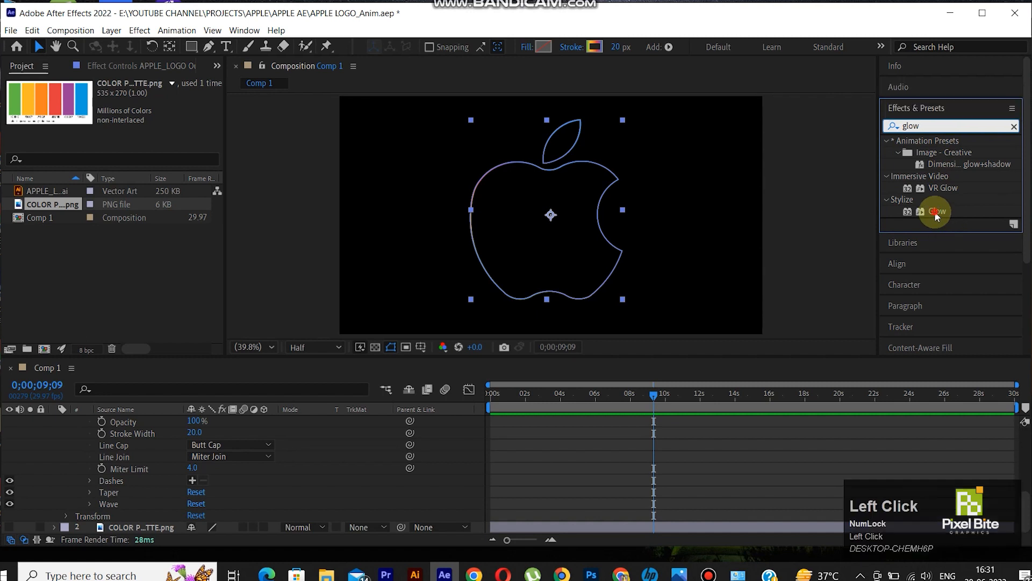
pyautogui.scroll(5, 75, 447)
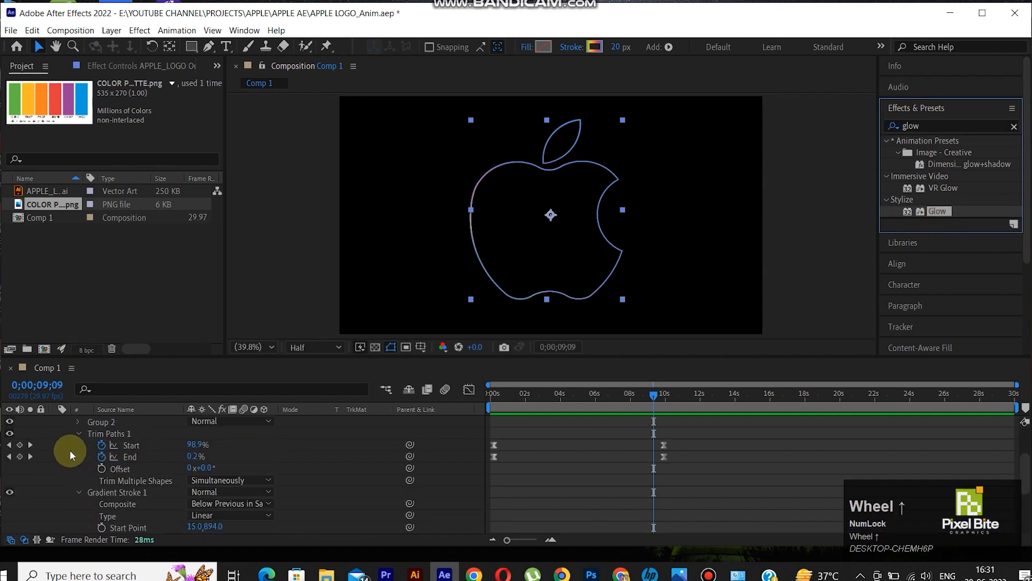
pyautogui.scroll(5, 69, 450)
pyautogui.click(54, 421)
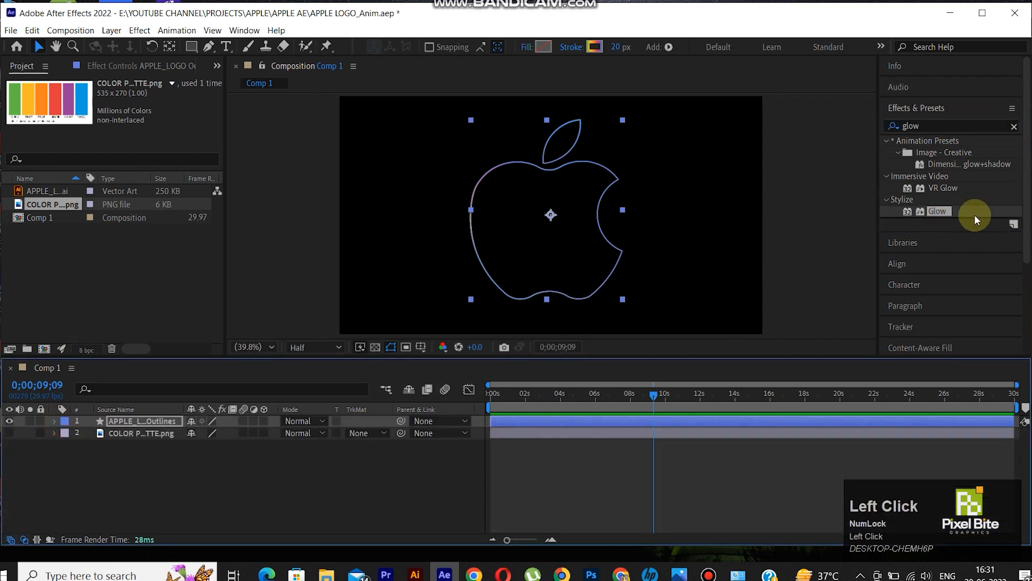
pyautogui.moveTo(938, 215); pyautogui.dragTo(150, 422)
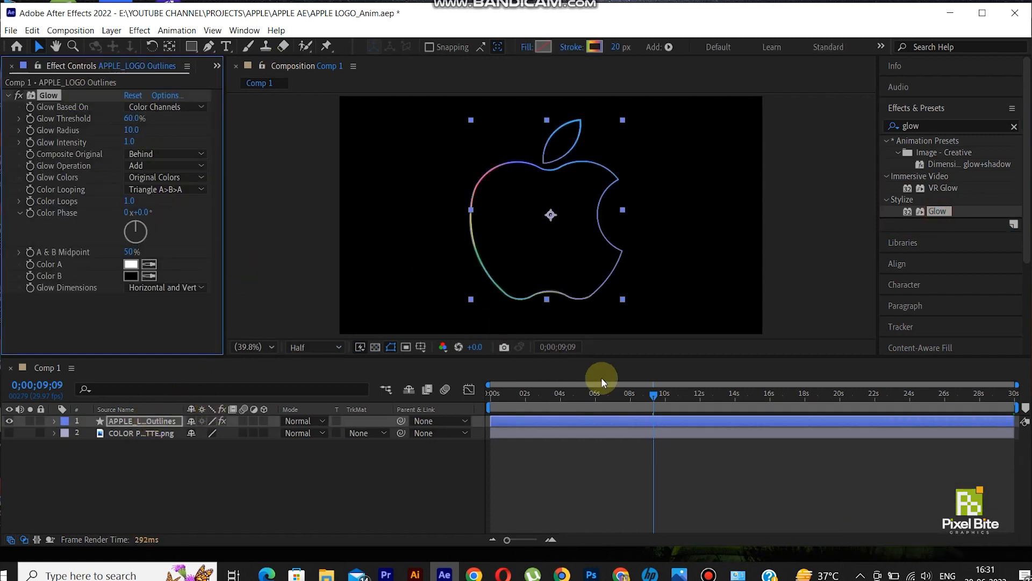
# - End the work area at about 10 seconds and trim the composition to it
pyautogui.click(491, 398)
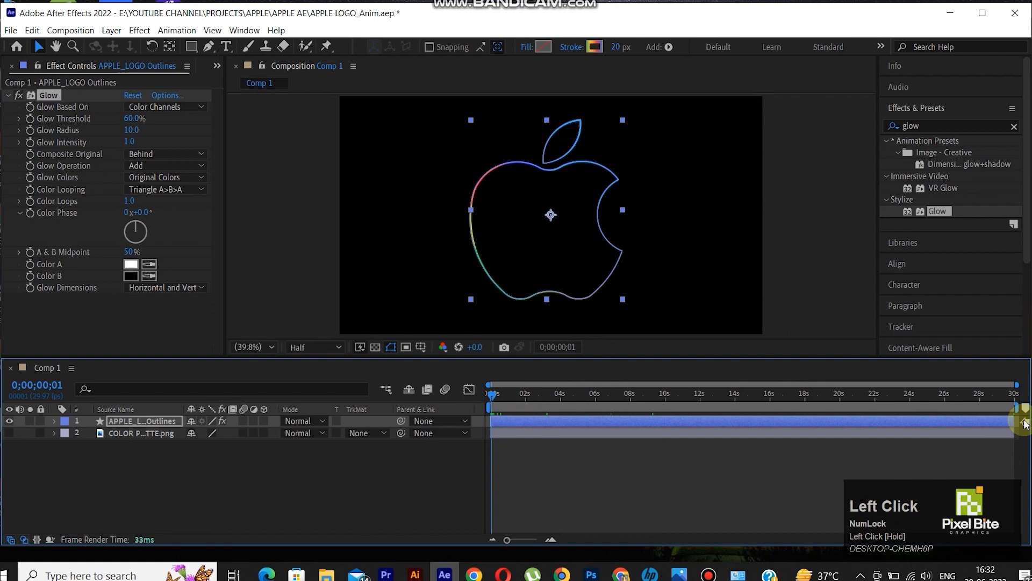
pyautogui.moveTo(1014, 408); pyautogui.dragTo(667, 409)
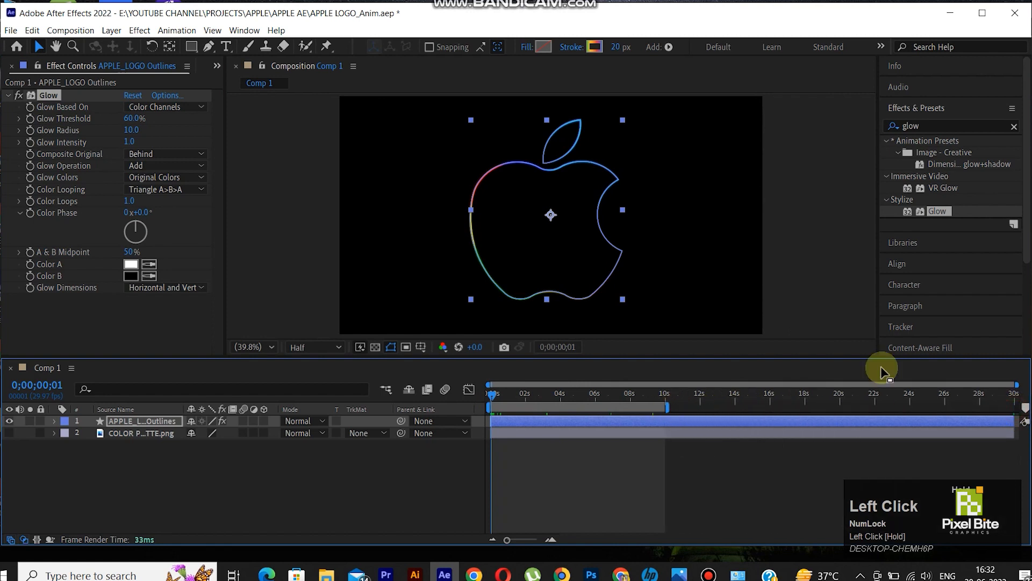
pyautogui.moveTo(1018, 393); pyautogui.dragTo(795, 383)
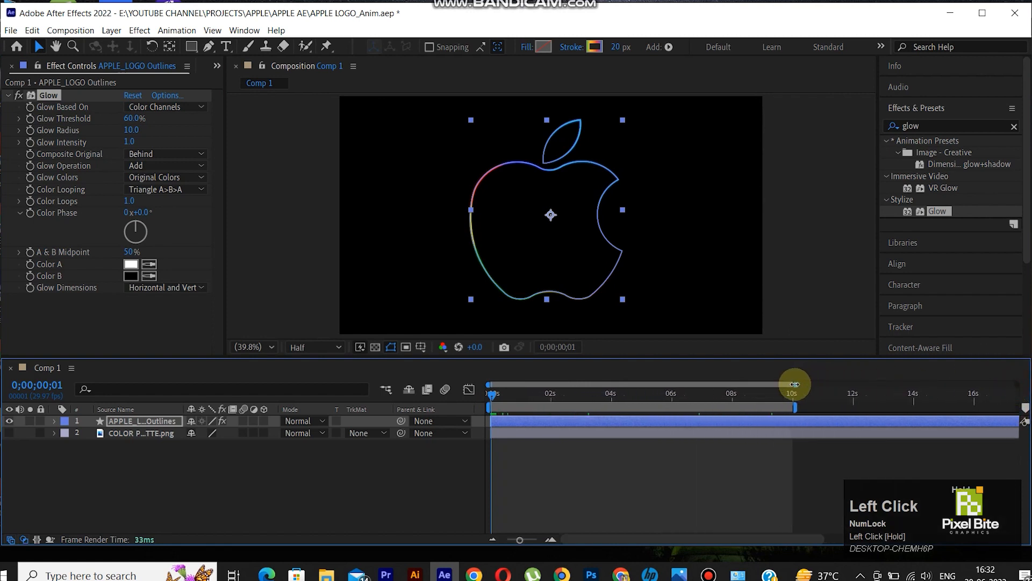
pyautogui.rightClick(780, 408)
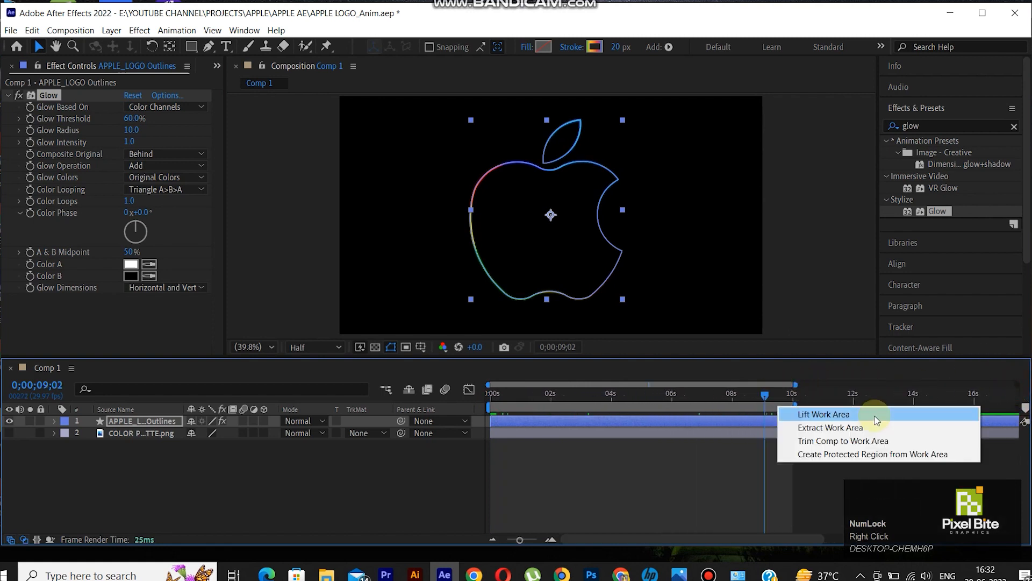
pyautogui.click(885, 442)
pyautogui.moveTo(563, 394); pyautogui.dragTo(488, 391)
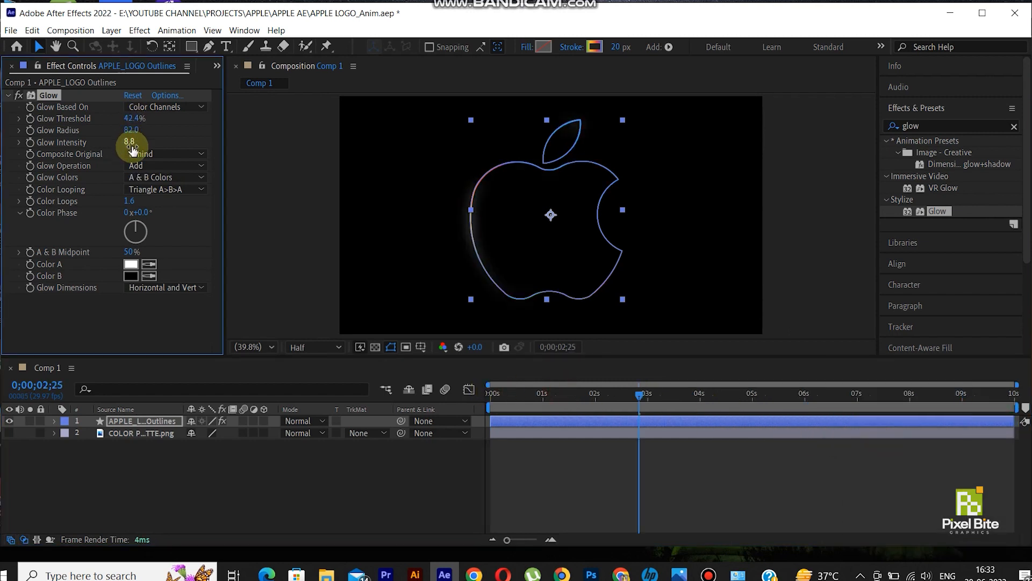
# - Tune the Glow to a threshold of 30.2%, radius of 53 and intensity of 4.2, previewing the animation from the beginning
pyautogui.moveTo(131, 143); pyautogui.dragTo(94, 120)
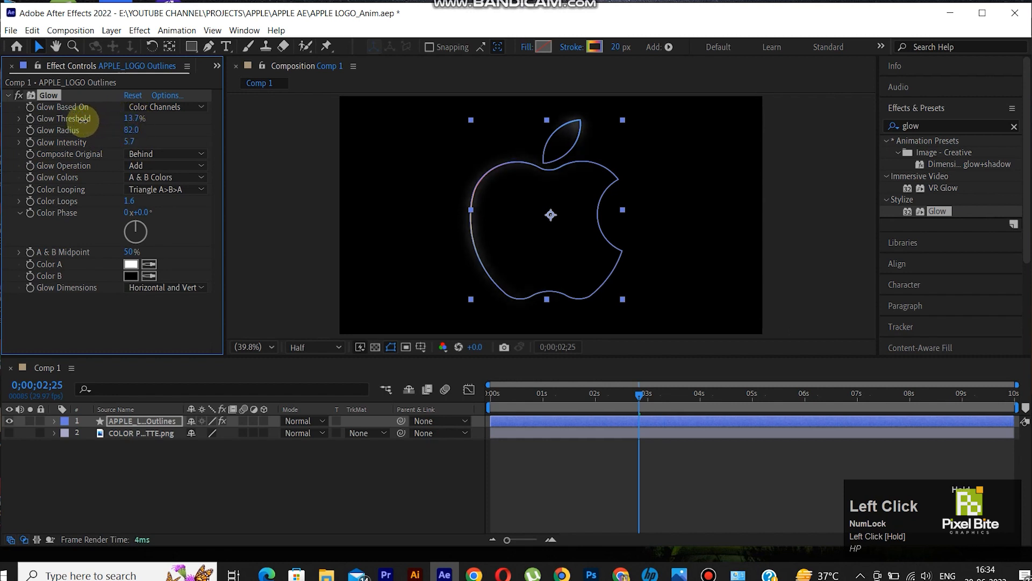
pyautogui.moveTo(134, 119)
pyautogui.mouseDown()
pyautogui.moveTo(120, 116)
pyautogui.moveTo(132, 118)
pyautogui.moveTo(129, 141)
pyautogui.moveTo(91, 143)
pyautogui.moveTo(164, 132)
pyautogui.moveTo(112, 135)
pyautogui.moveTo(126, 134)
pyautogui.mouseUp()
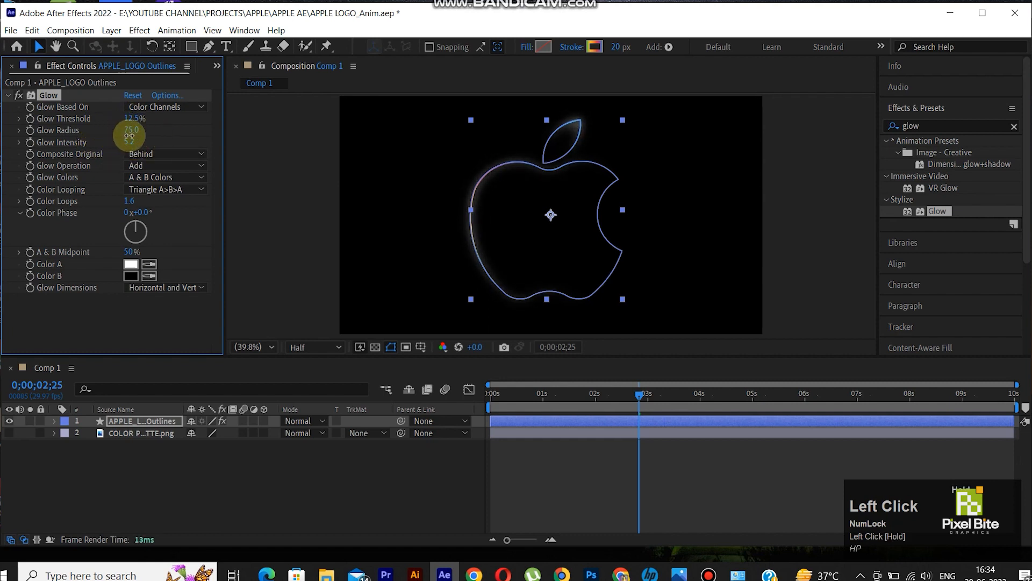
pyautogui.click(490, 393)
pyautogui.press('space')
pyautogui.moveTo(122, 130); pyautogui.dragTo(165, 160)
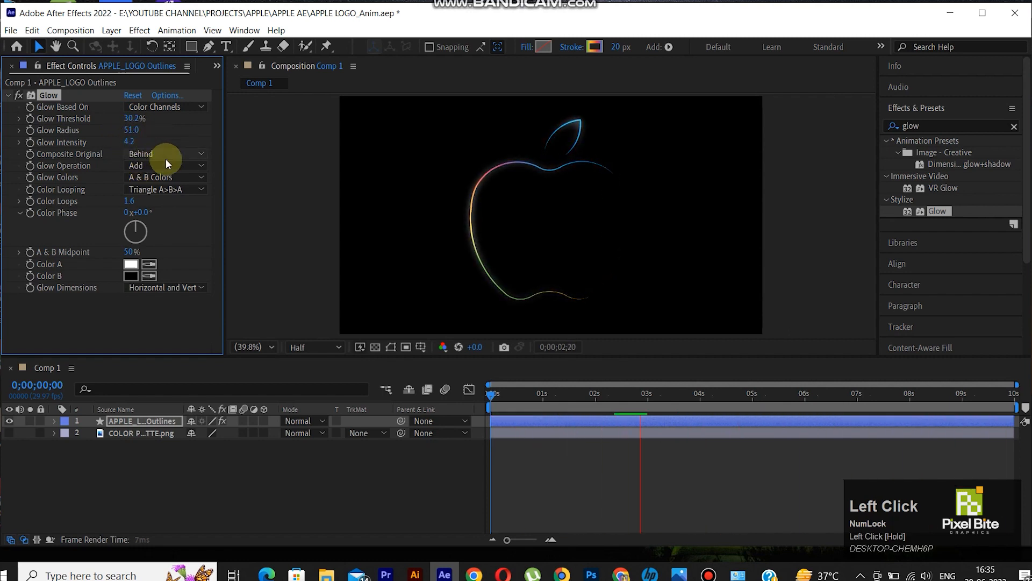
pyautogui.click(487, 398)
pyautogui.press('space')
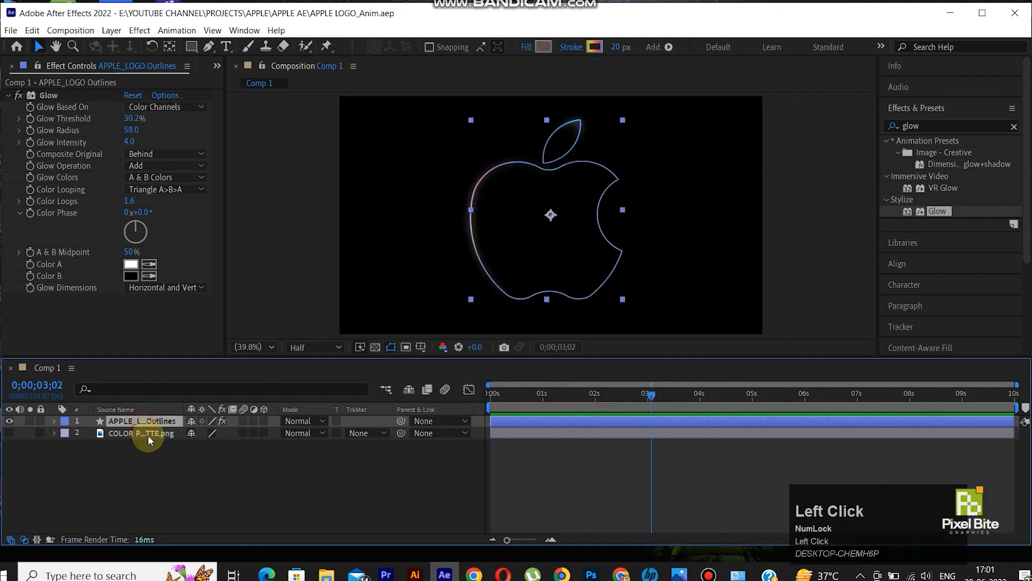
# - Delete the color palette image layer from the composition
pyautogui.click(148, 433)
pyautogui.press('Delete')
# - Import the dark black wood-chips background image and place it in the composition beneath the apple logo outlines layer
pyautogui.click(217, 66)
pyautogui.click(216, 78)
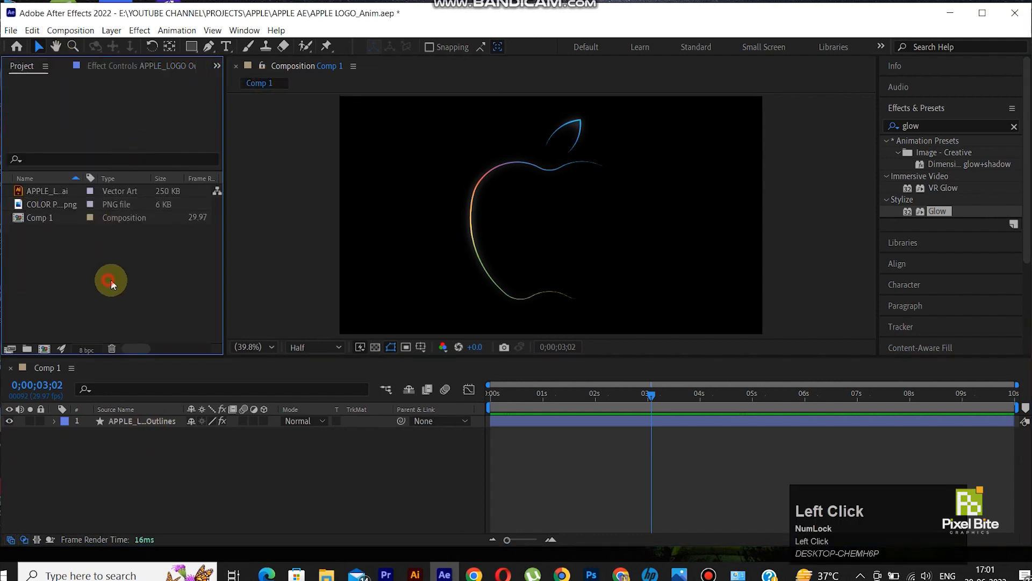
pyautogui.doubleClick(110, 279)
pyautogui.click(624, 185)
pyautogui.doubleClick(618, 205)
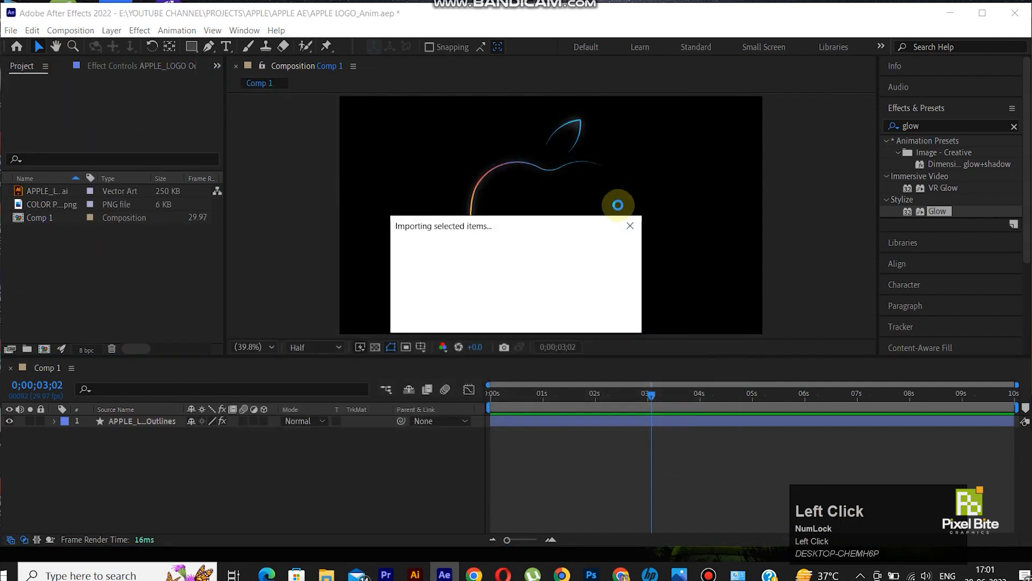
pyautogui.moveTo(52, 230); pyautogui.dragTo(117, 434)
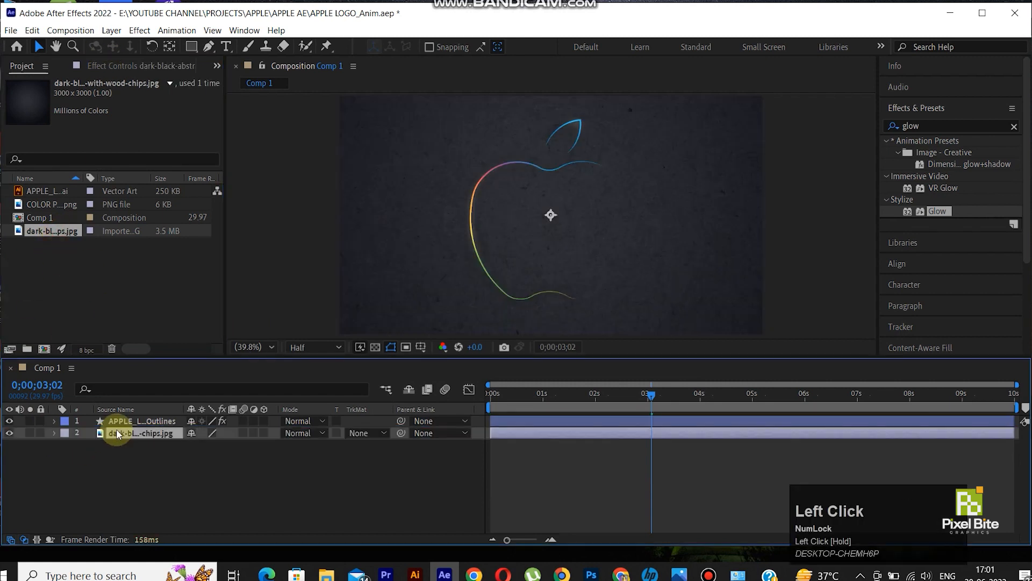
# - Scale the dark background layer down to about the width of the frame and lower its opacity to 38%
pyautogui.press('s')
pyautogui.moveTo(206, 445); pyautogui.dragTo(170, 445)
pyautogui.press('t')
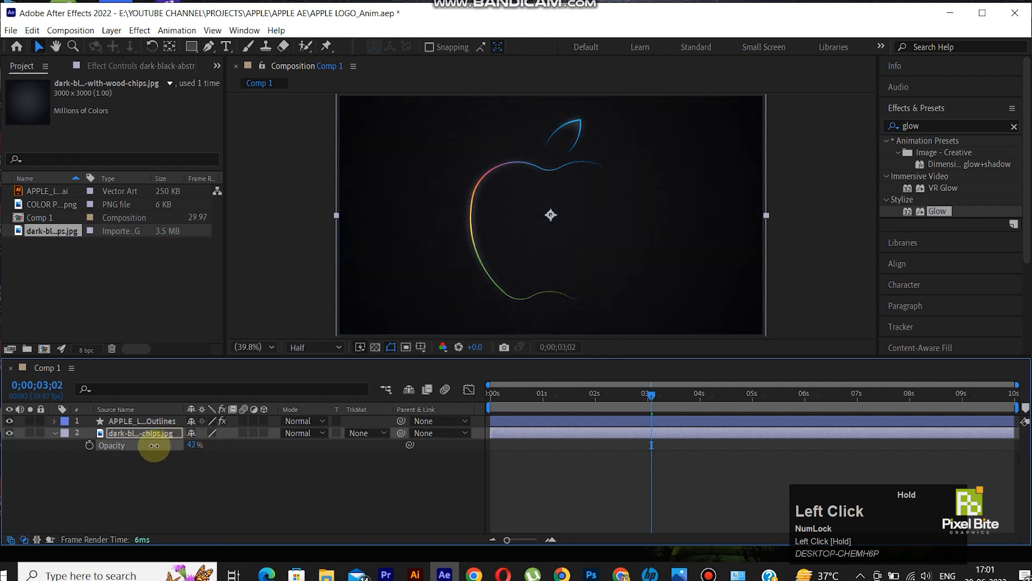
# - Scale the apple logo outlines layer down slightly and check it at another point in the timeline
pyautogui.click(137, 421)
pyautogui.press('s')
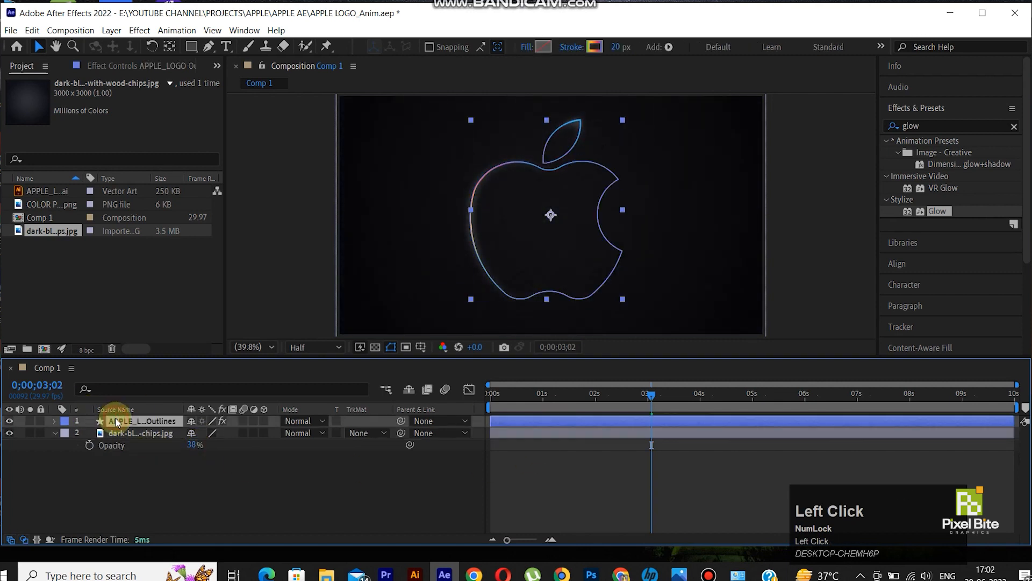
pyautogui.moveTo(218, 433); pyautogui.dragTo(207, 432)
pyautogui.click(609, 392)
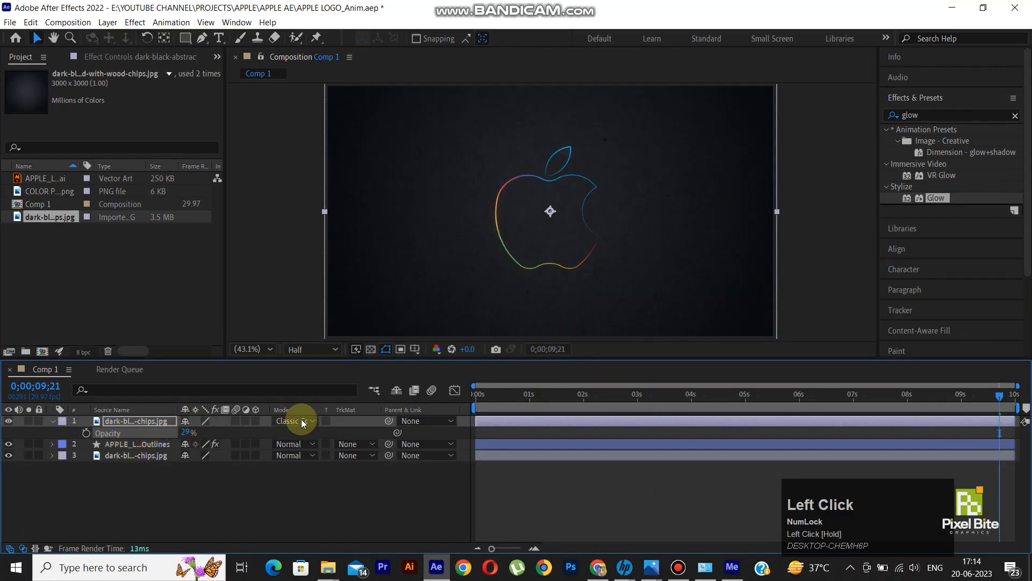
# - Set the upper background copy's blending mode to Classic Color Burn and adjust its opacity over the logo
pyautogui.click(301, 420)
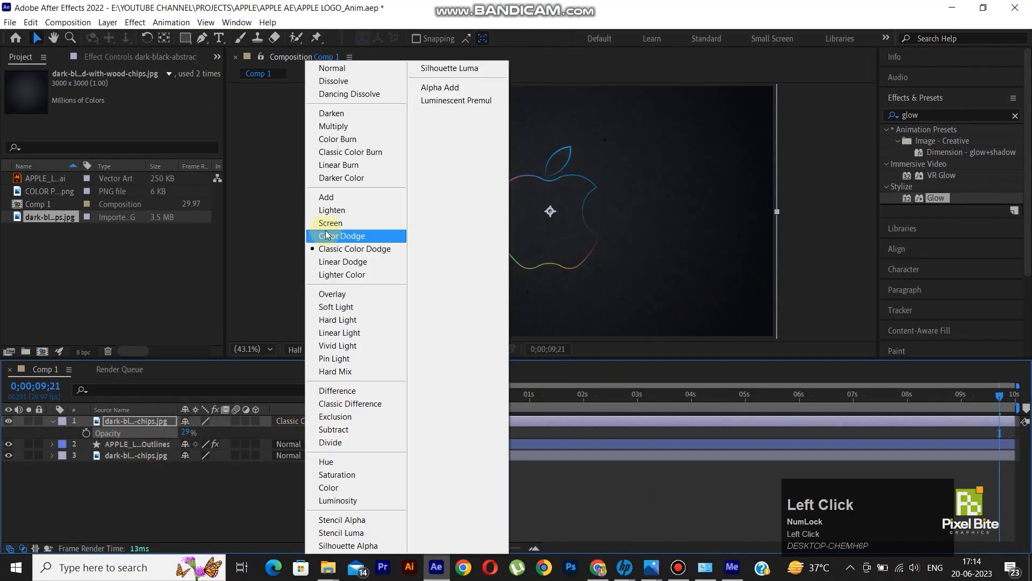
pyautogui.click(363, 151)
pyautogui.moveTo(180, 431); pyautogui.dragTo(211, 470)
pyautogui.click(219, 456)
pyautogui.press('t')
pyautogui.click(185, 430)
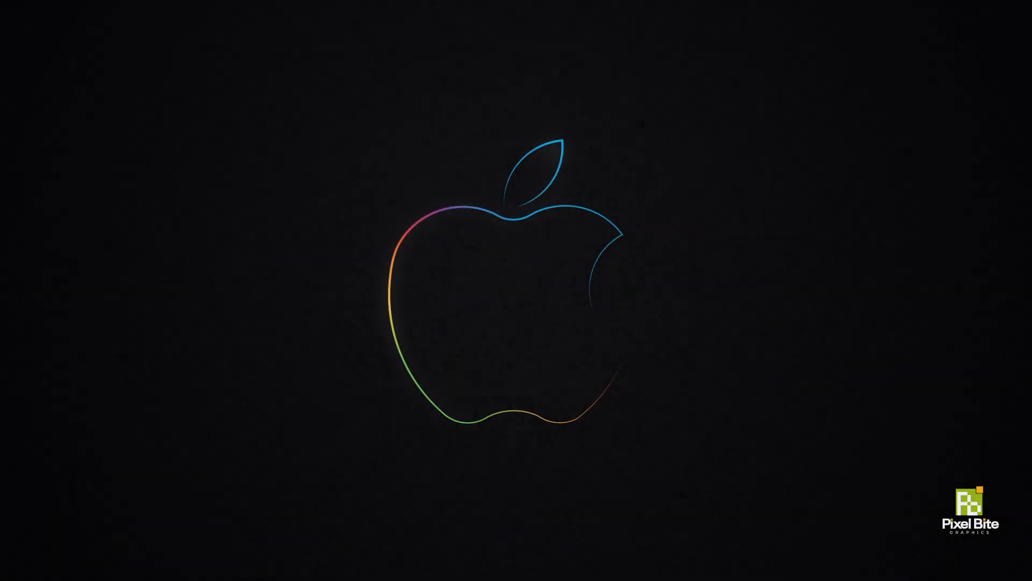